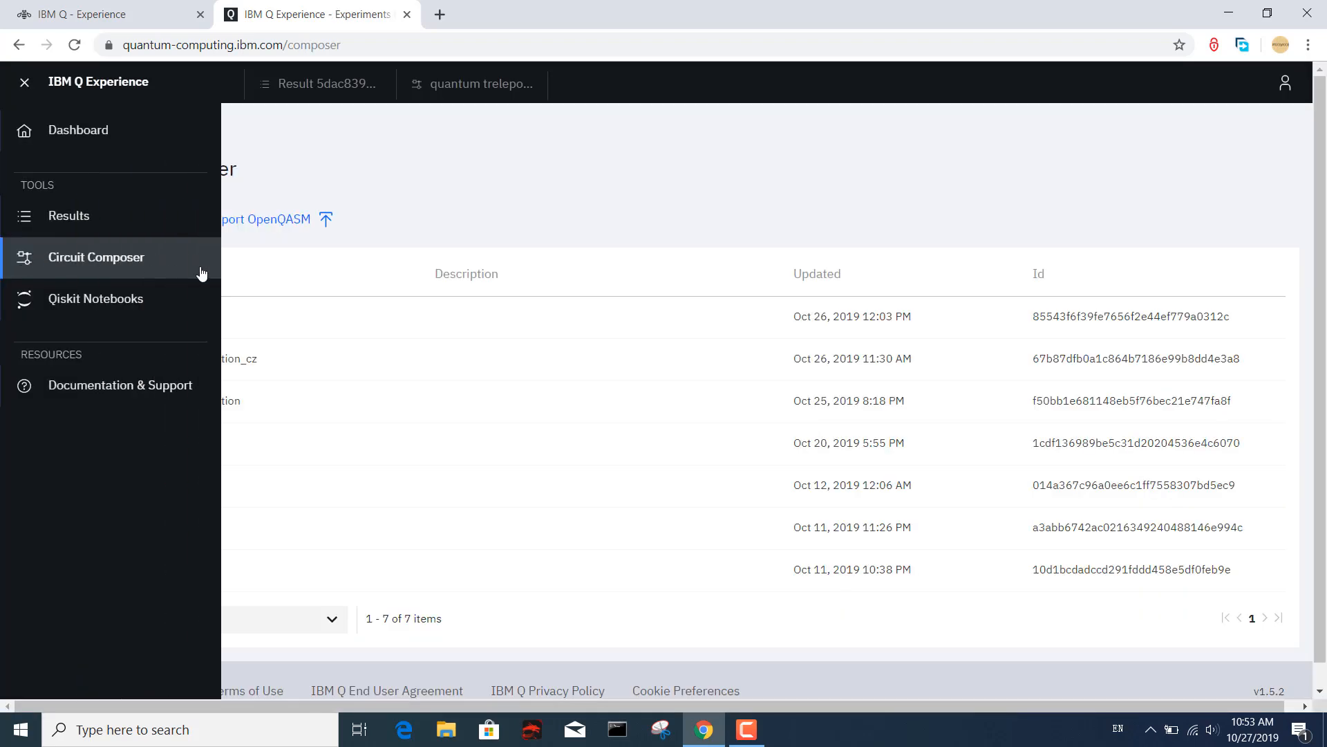
- Create a new circuit, rename it "quantum teleportation" and save it
click(142, 224)
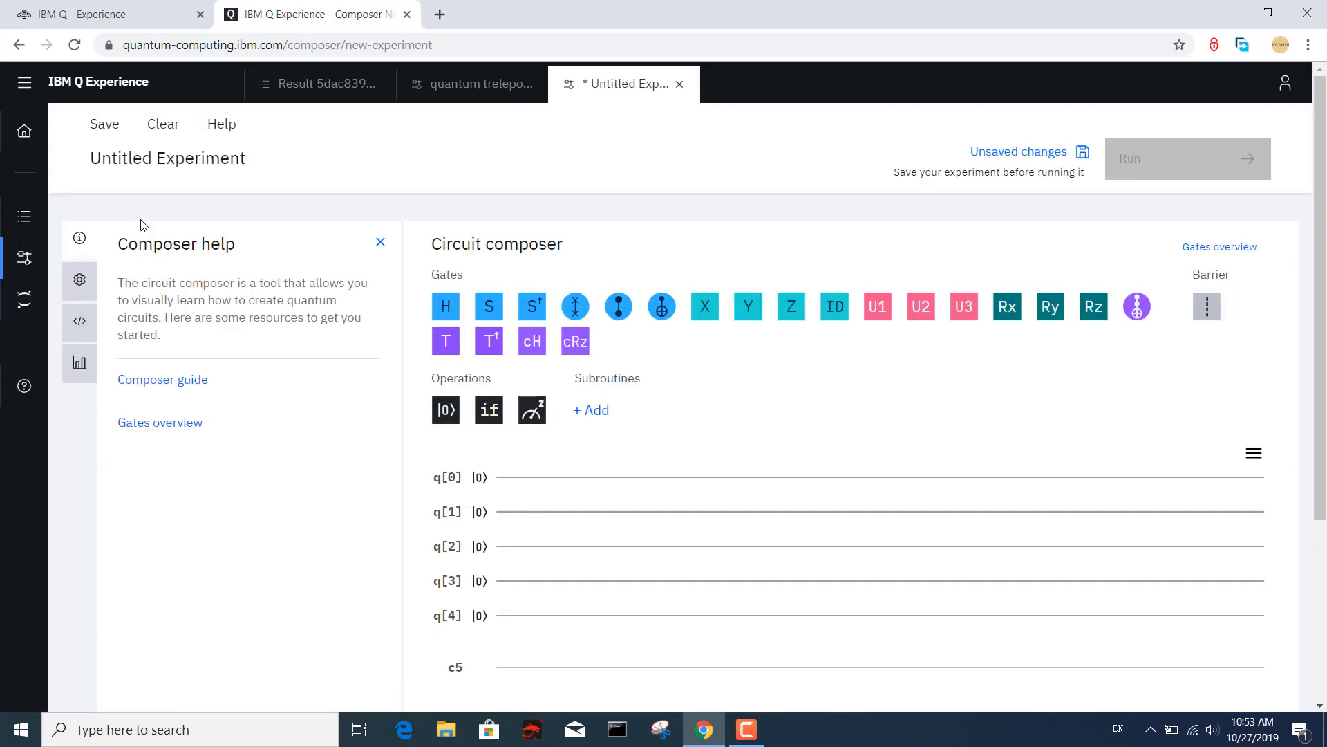
click(246, 157)
key(ctrl+a)
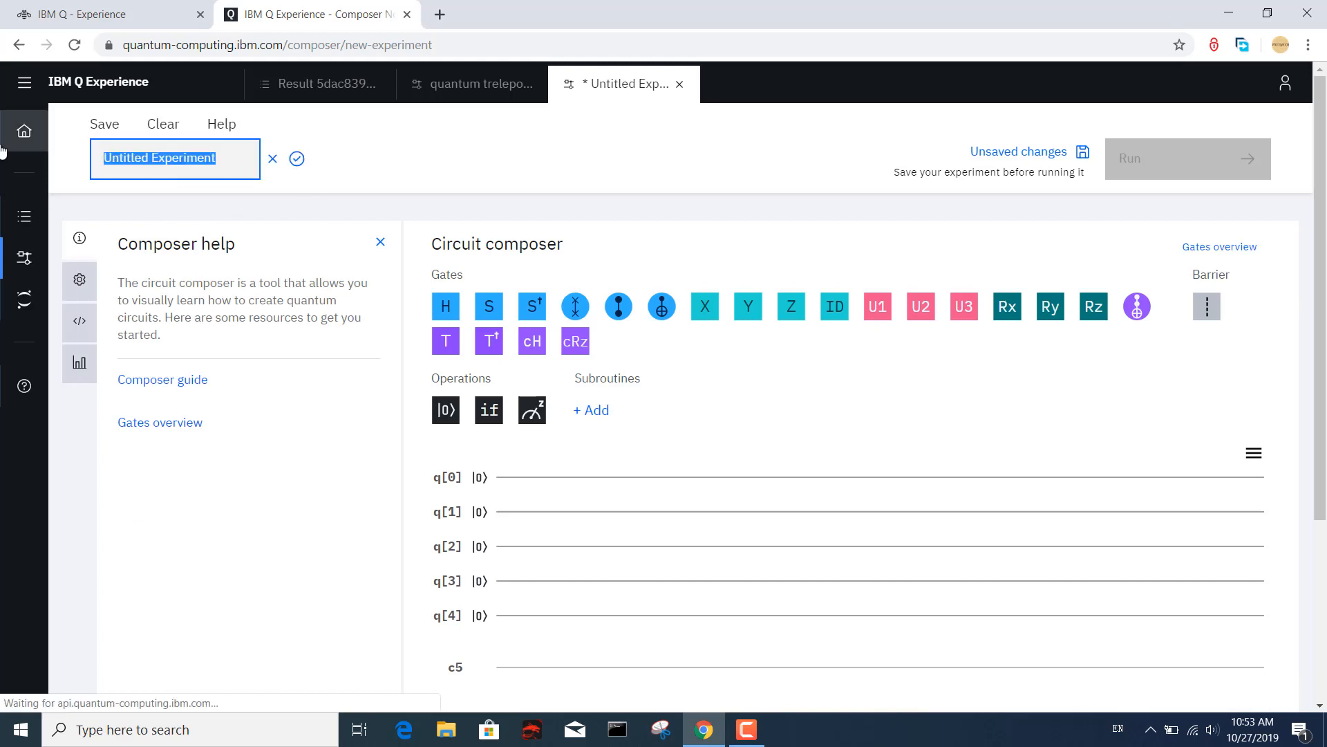
text(quantum teleportation)
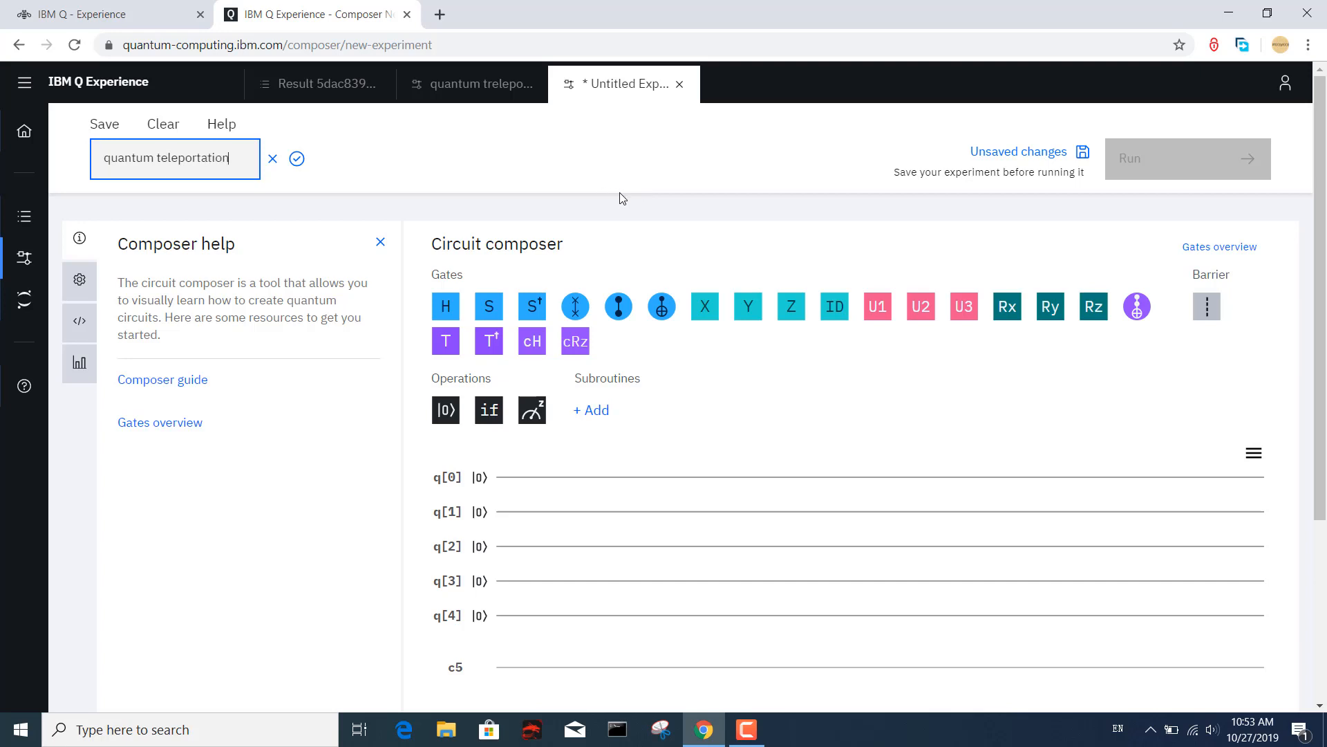
click(296, 158)
click(986, 159)
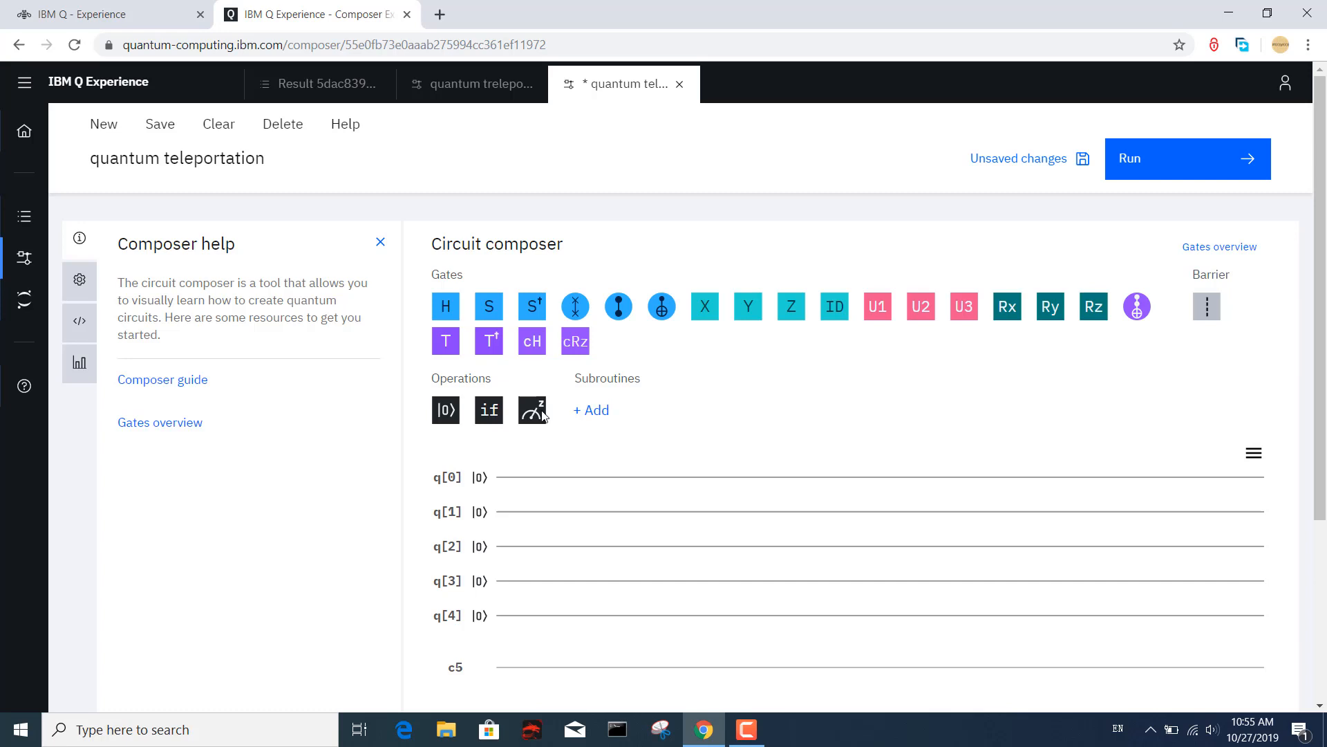
- Place H on q[1], CNOT from q[1] to q[2], CNOT from q[0] to q[1], H on q[0], and a second CNOT from q[1] to q[2]
drag(446, 305, 520, 511)
drag(663, 309, 571, 550)
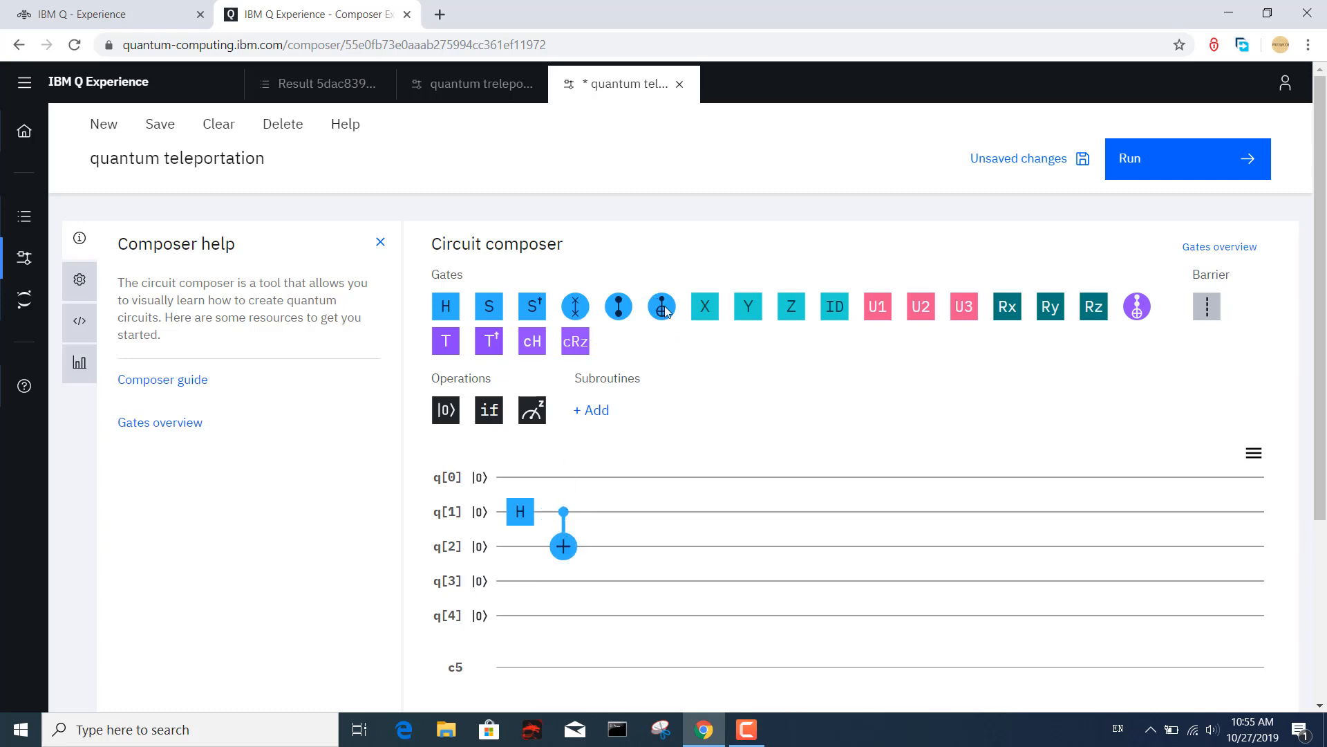
drag(664, 310, 609, 490)
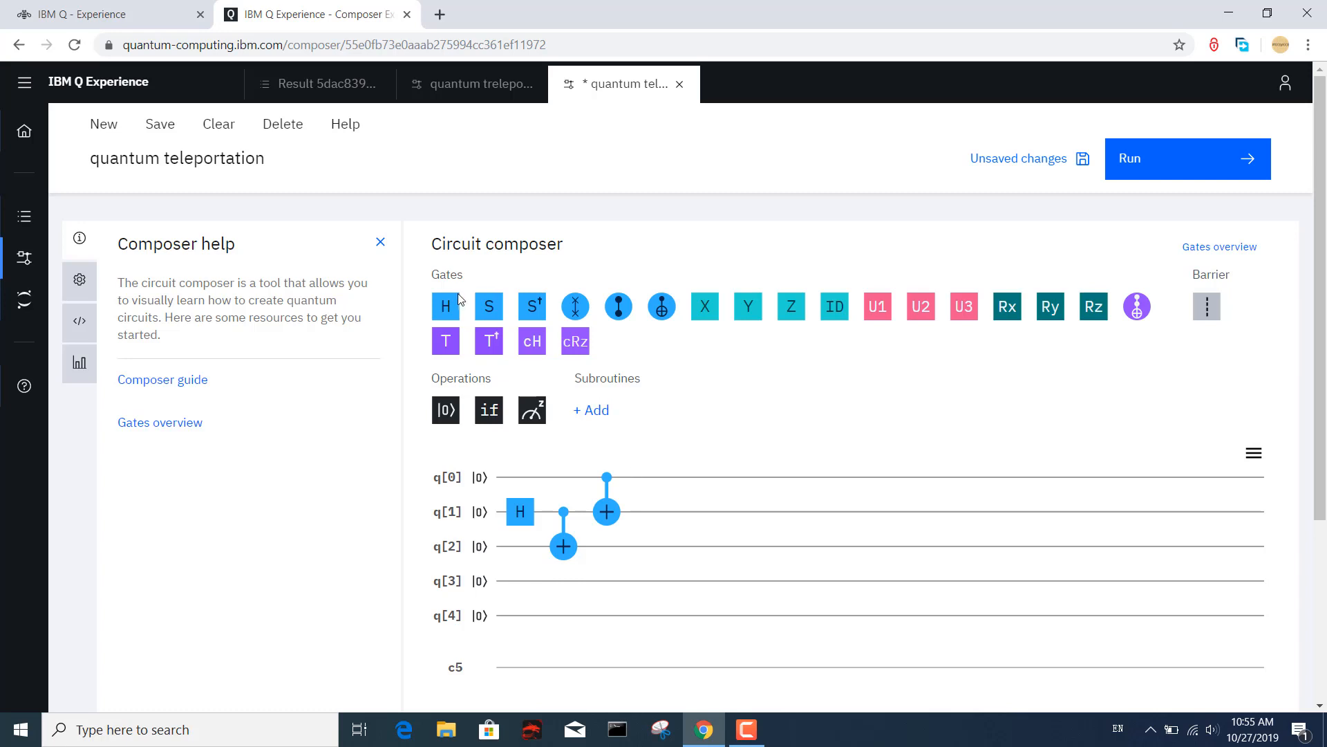
drag(446, 306, 662, 482)
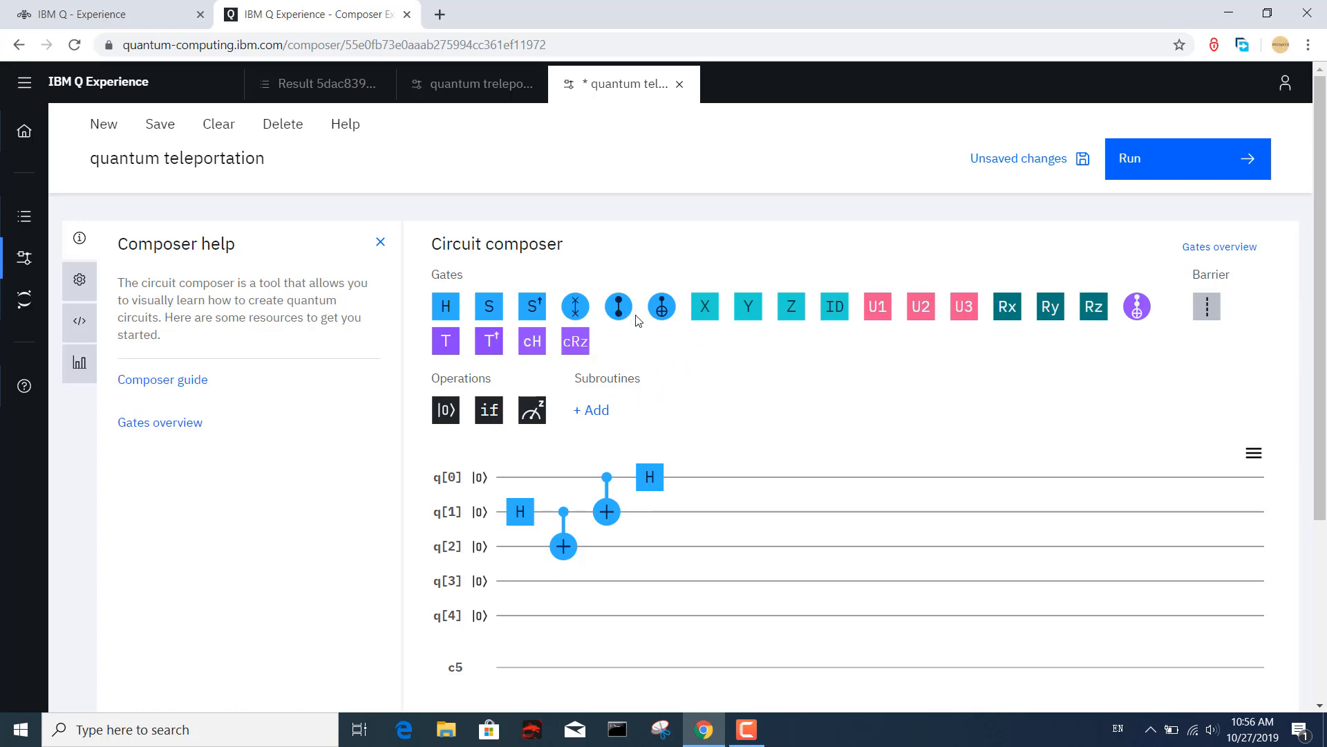
drag(666, 312, 668, 522)
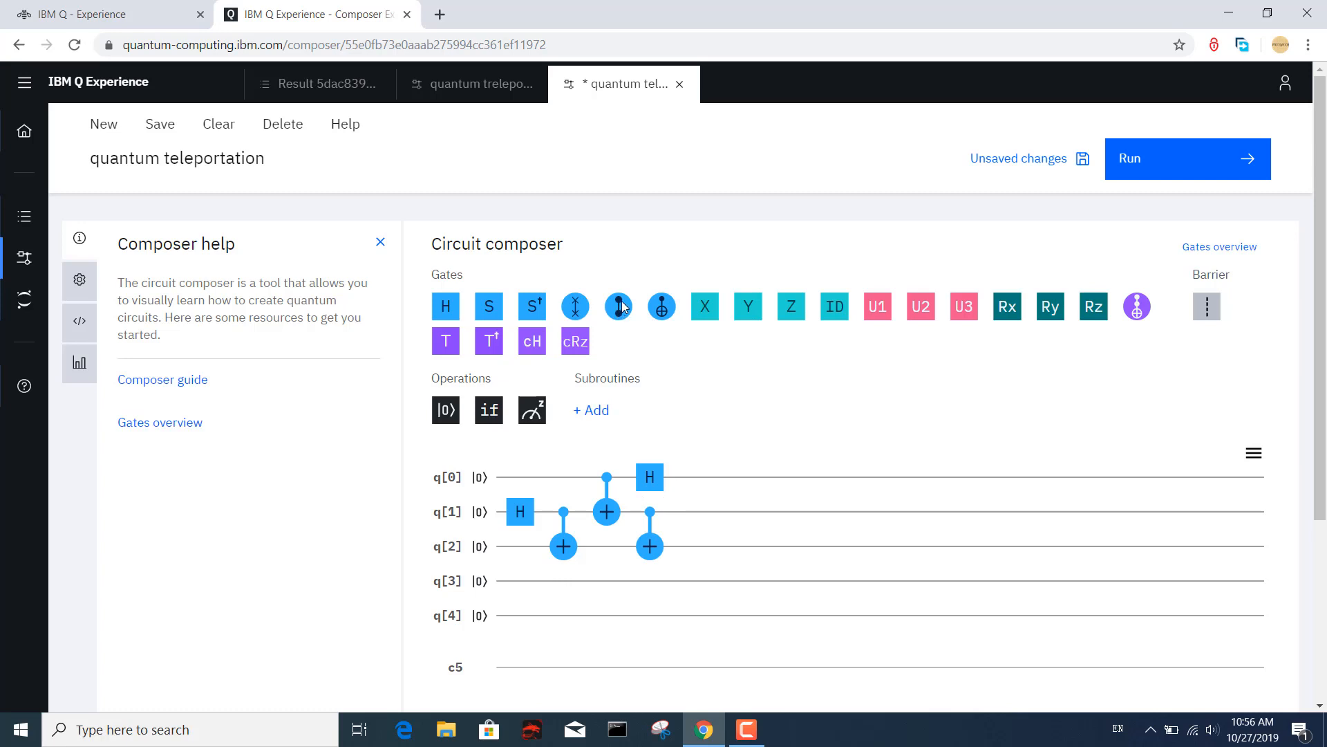
- Add a controlled-Z gate at the end of the circuit with q[0] as control and q[2] as target
drag(620, 306, 702, 483)
click(693, 494)
double_click(694, 499)
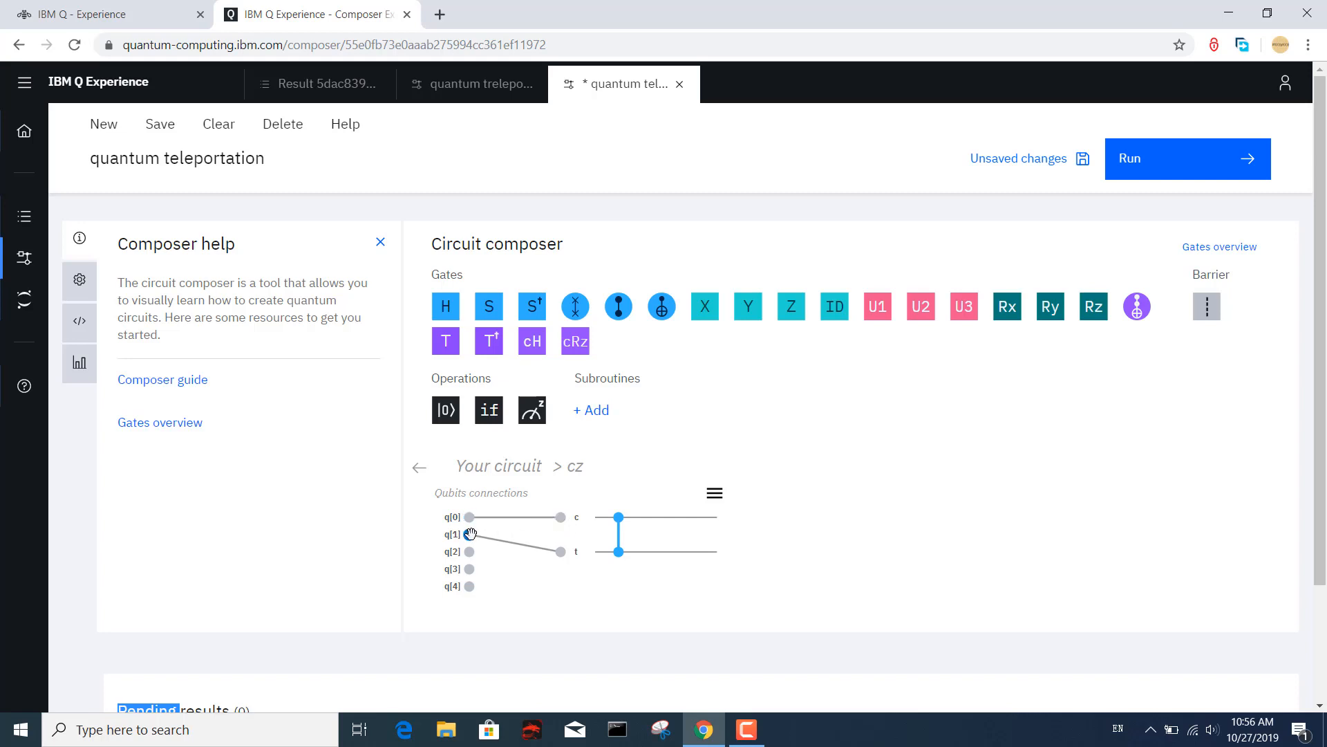
drag(470, 534, 469, 551)
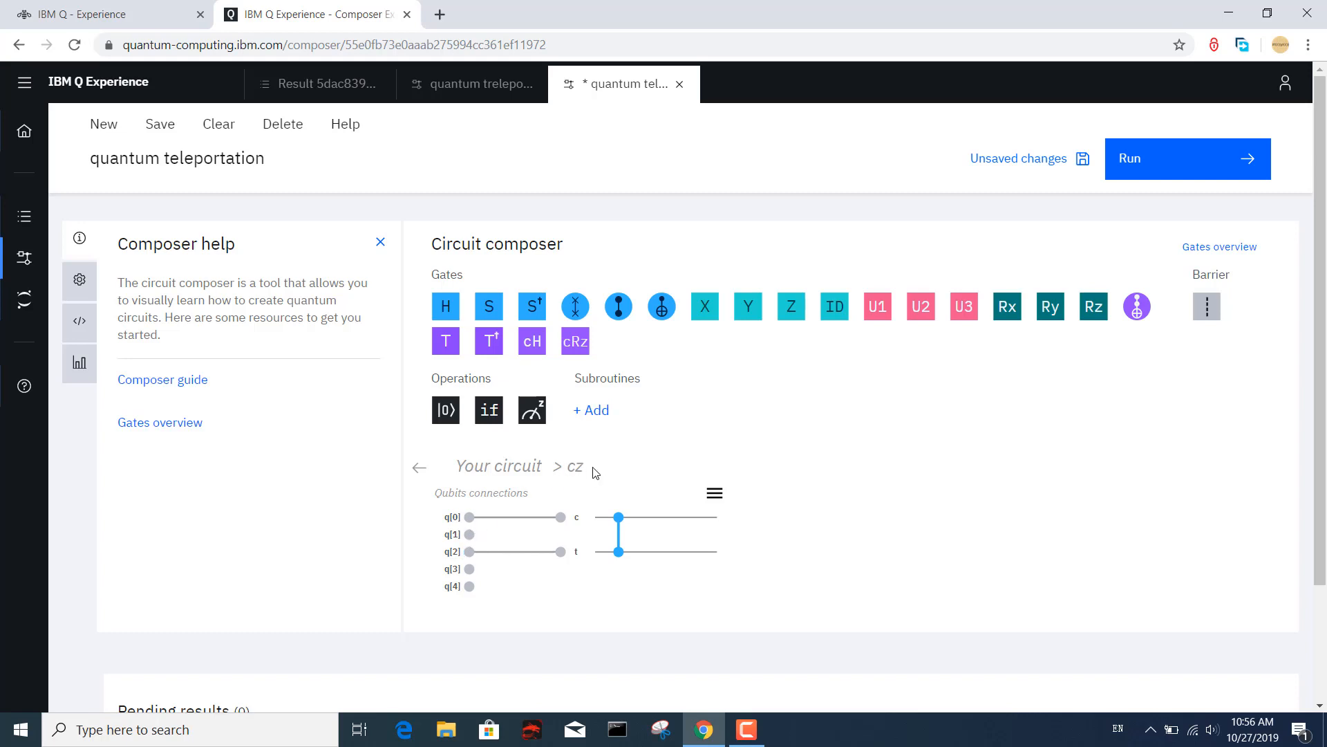
click(422, 469)
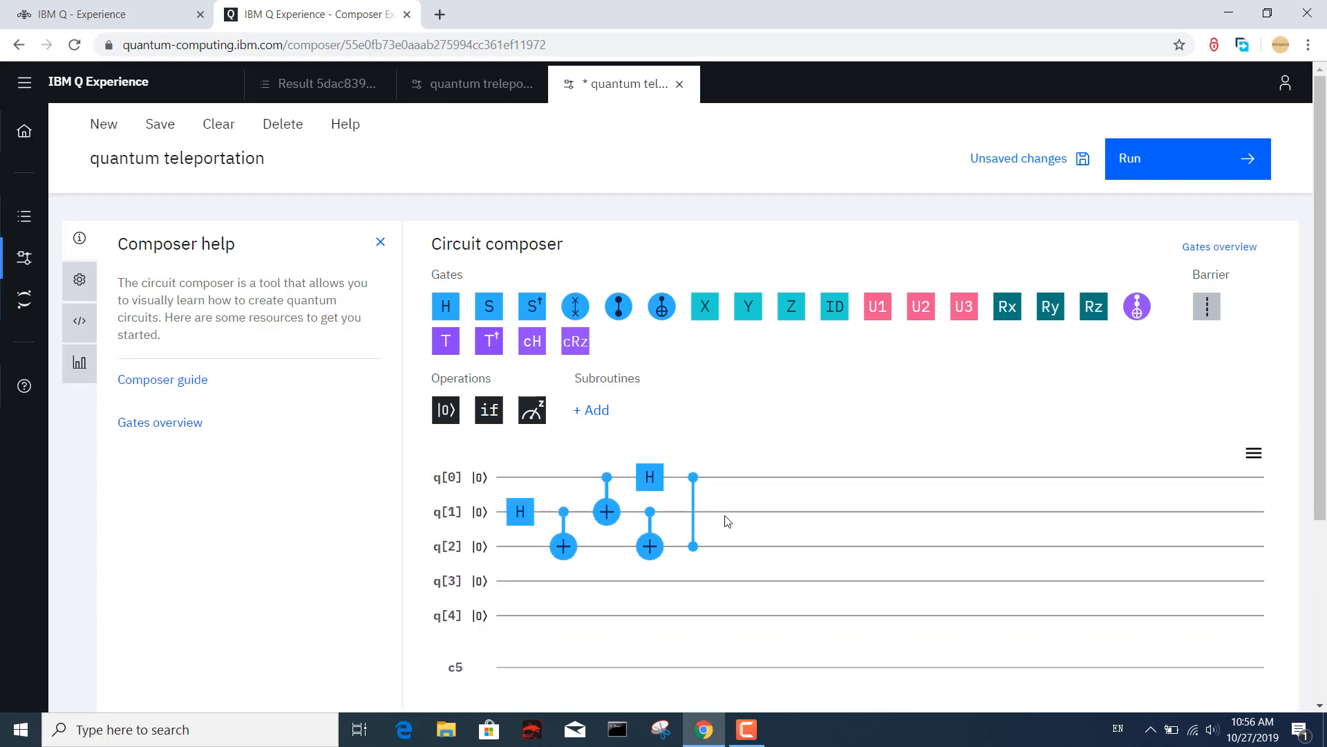
- Add measurements of q[0], q[1] and q[2] into classical bits 0, 1 and 2 at the circuit's end
click(694, 495)
drag(534, 409, 823, 547)
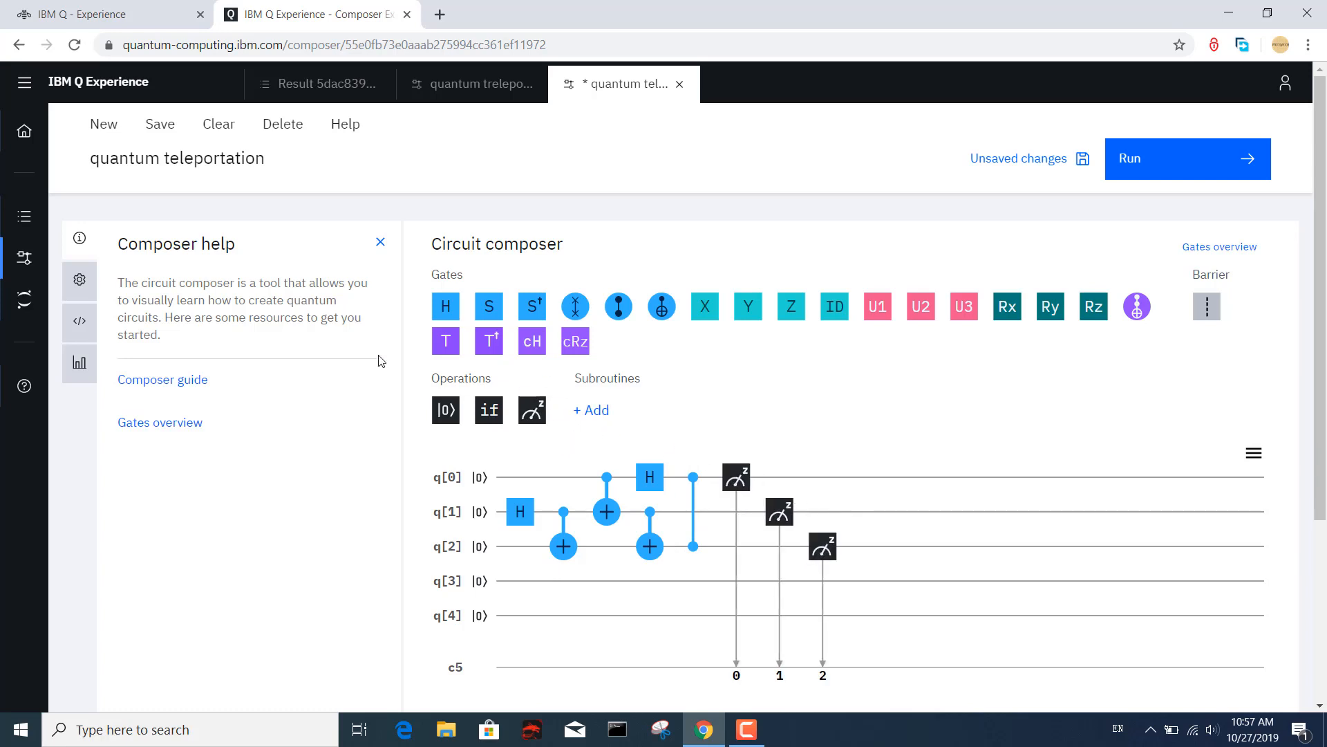
- Show the Measurement Probabilities visualization and examine it against the q[2] measurement
click(79, 360)
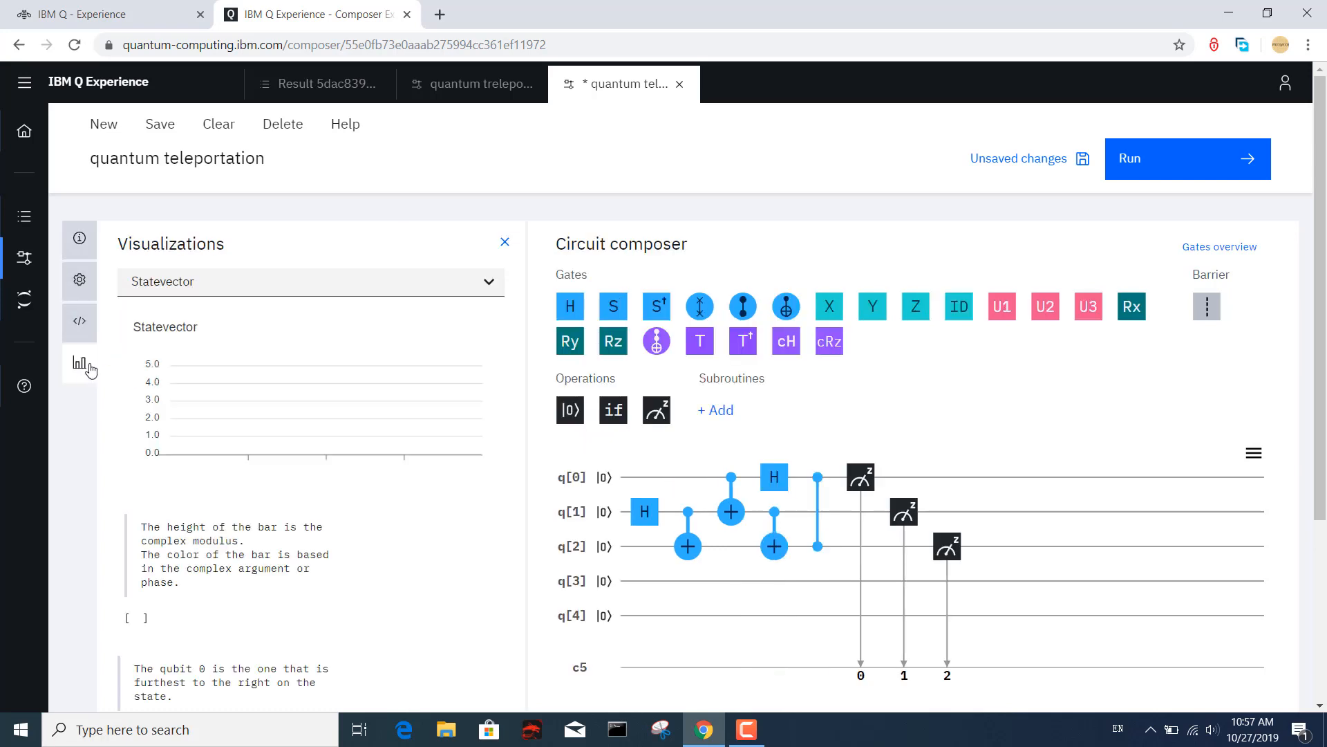
click(216, 289)
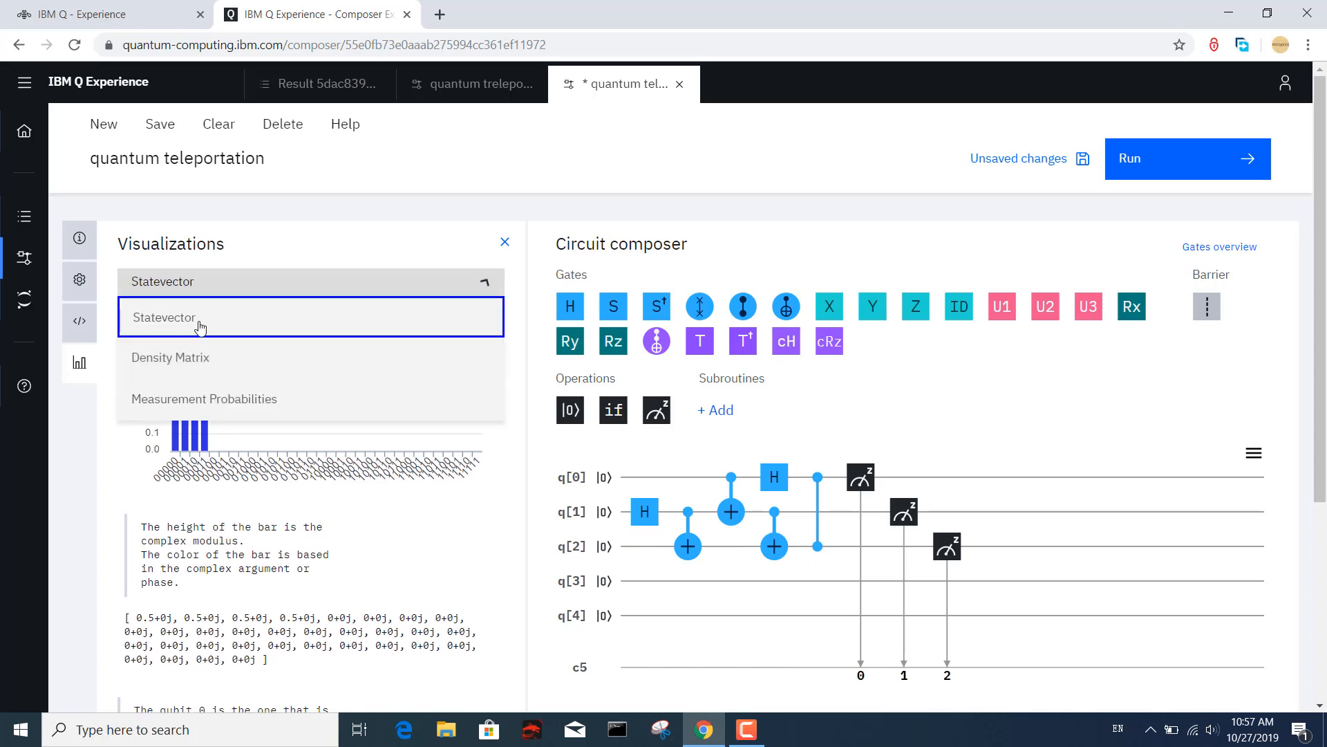
click(177, 396)
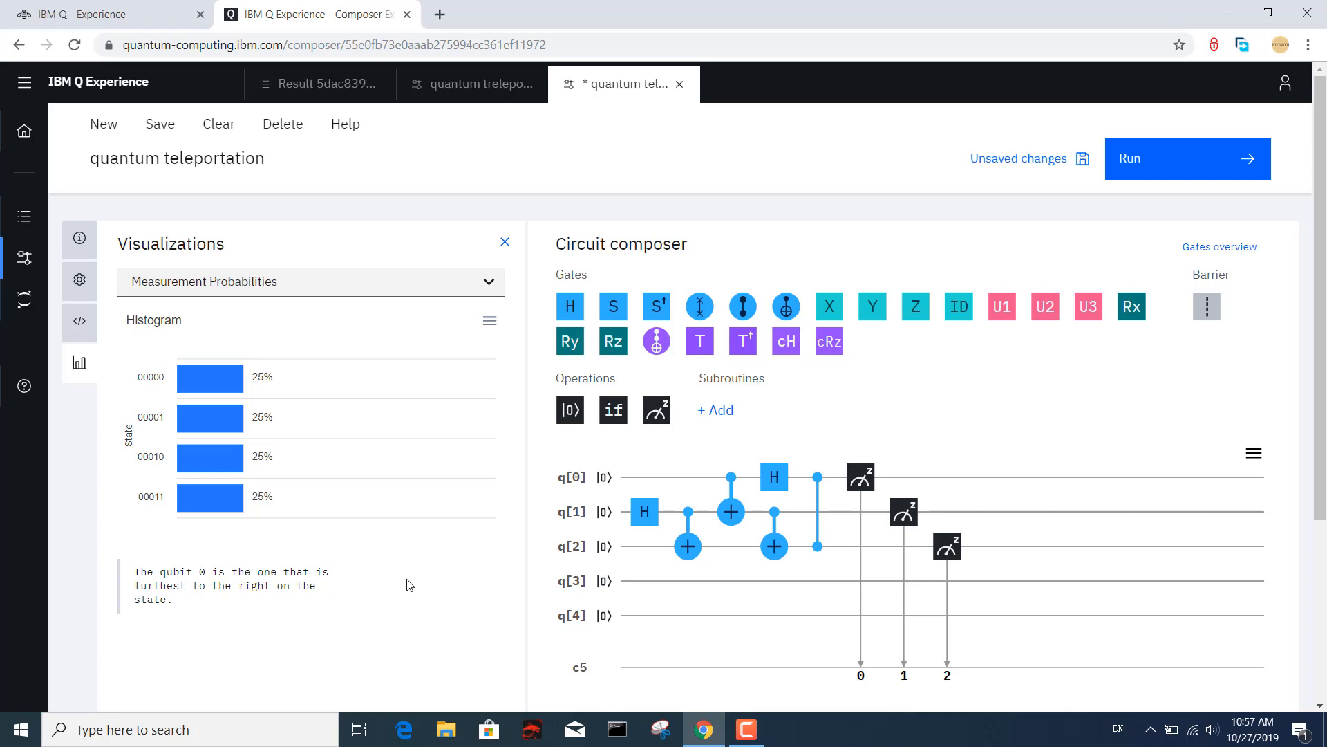
click(946, 545)
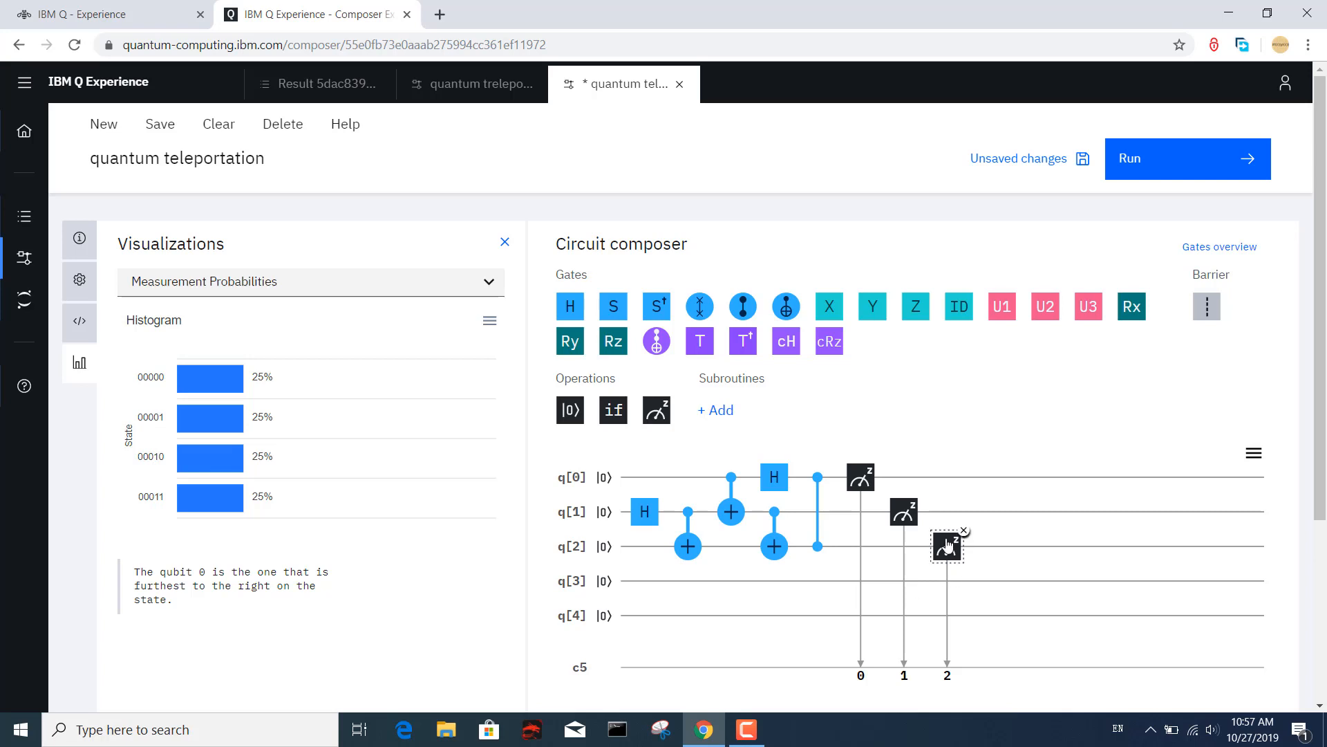
click(638, 470)
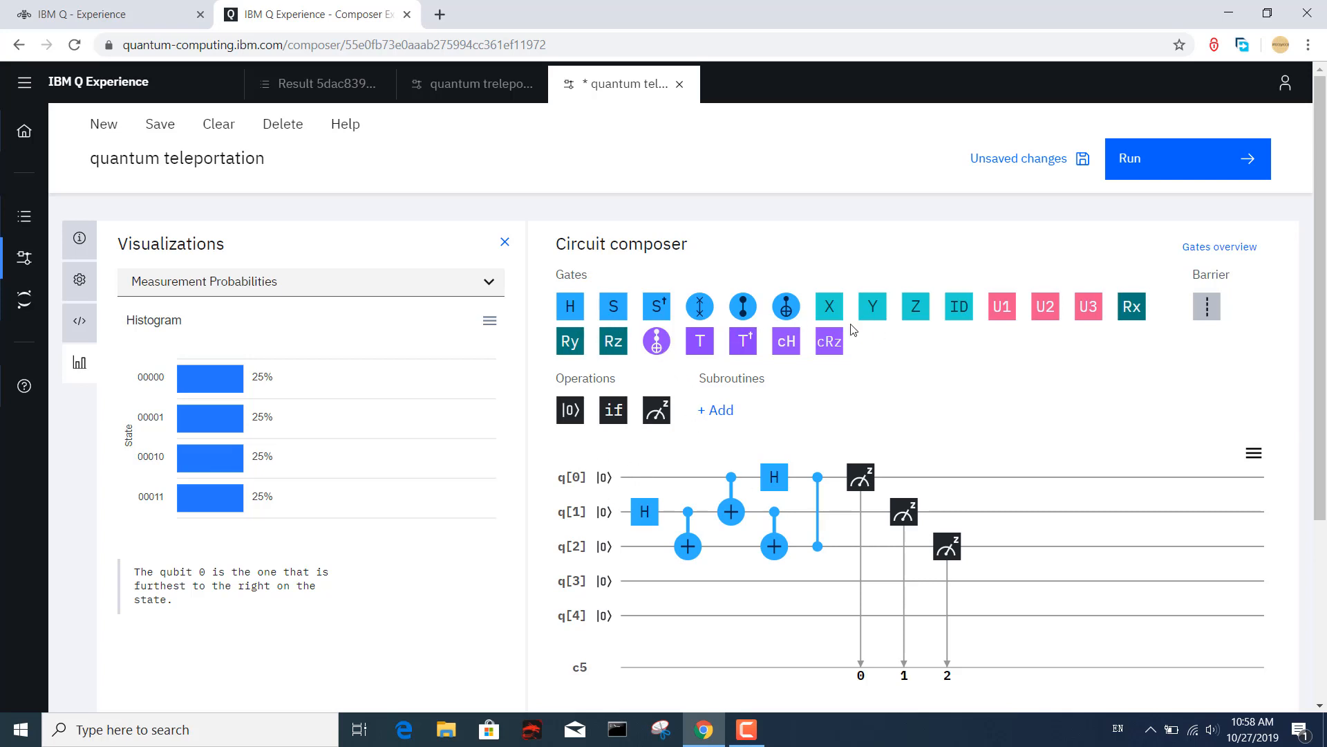
- Try an X gate at the start of q[0] to check its effect on the probabilities, and remove it again
drag(830, 308, 643, 475)
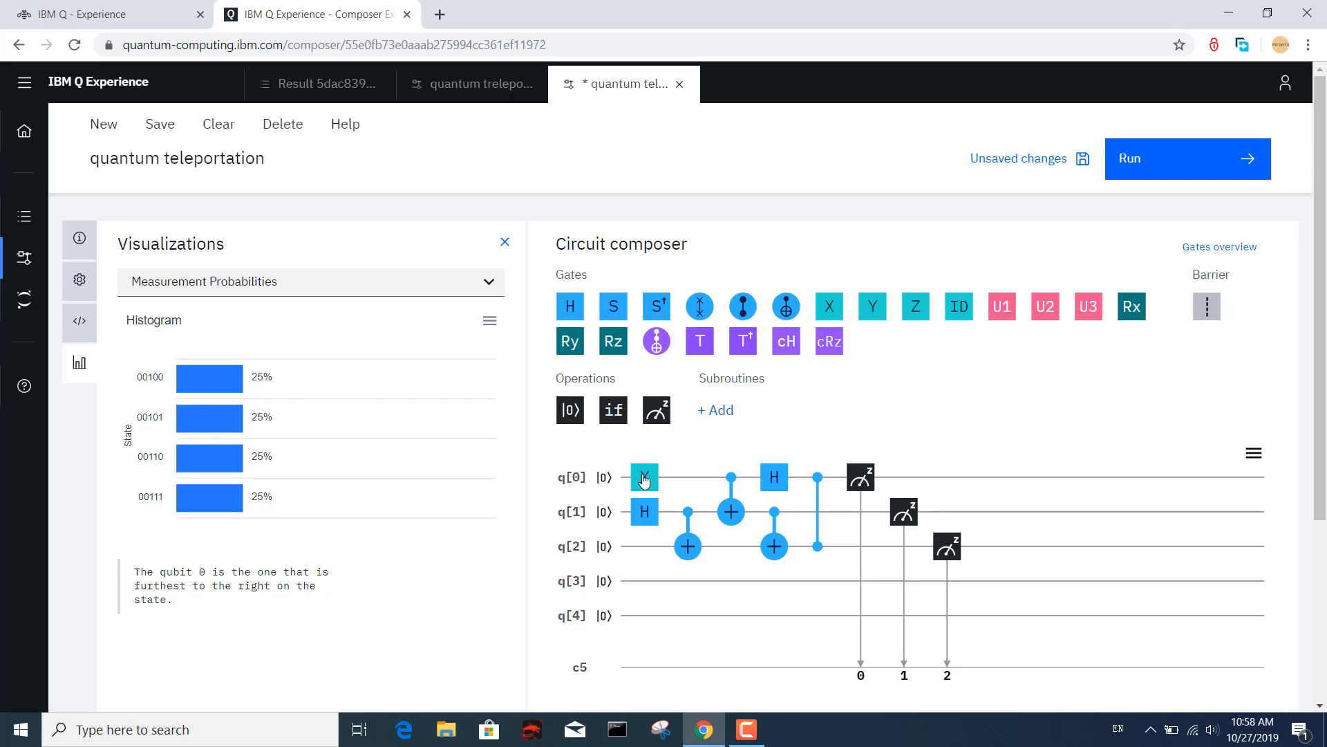
drag(787, 411, 844, 383)
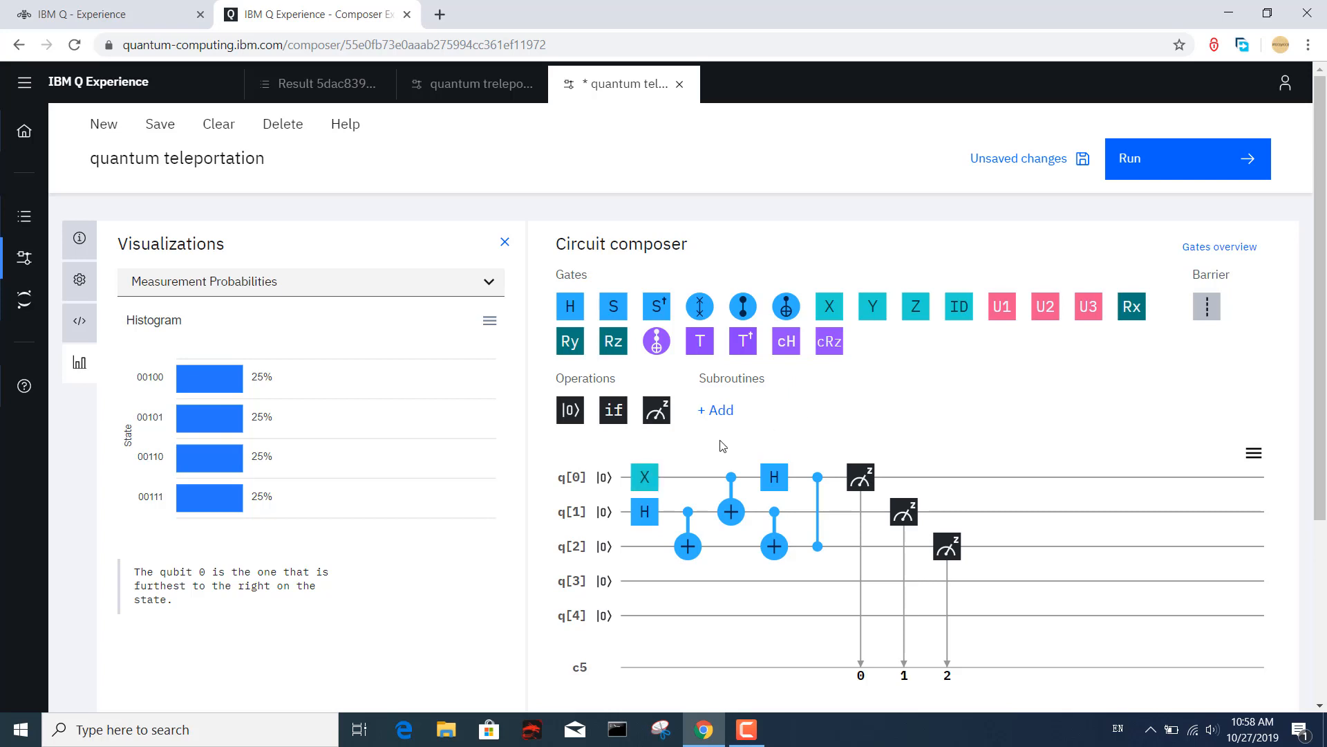
click(647, 478)
click(661, 463)
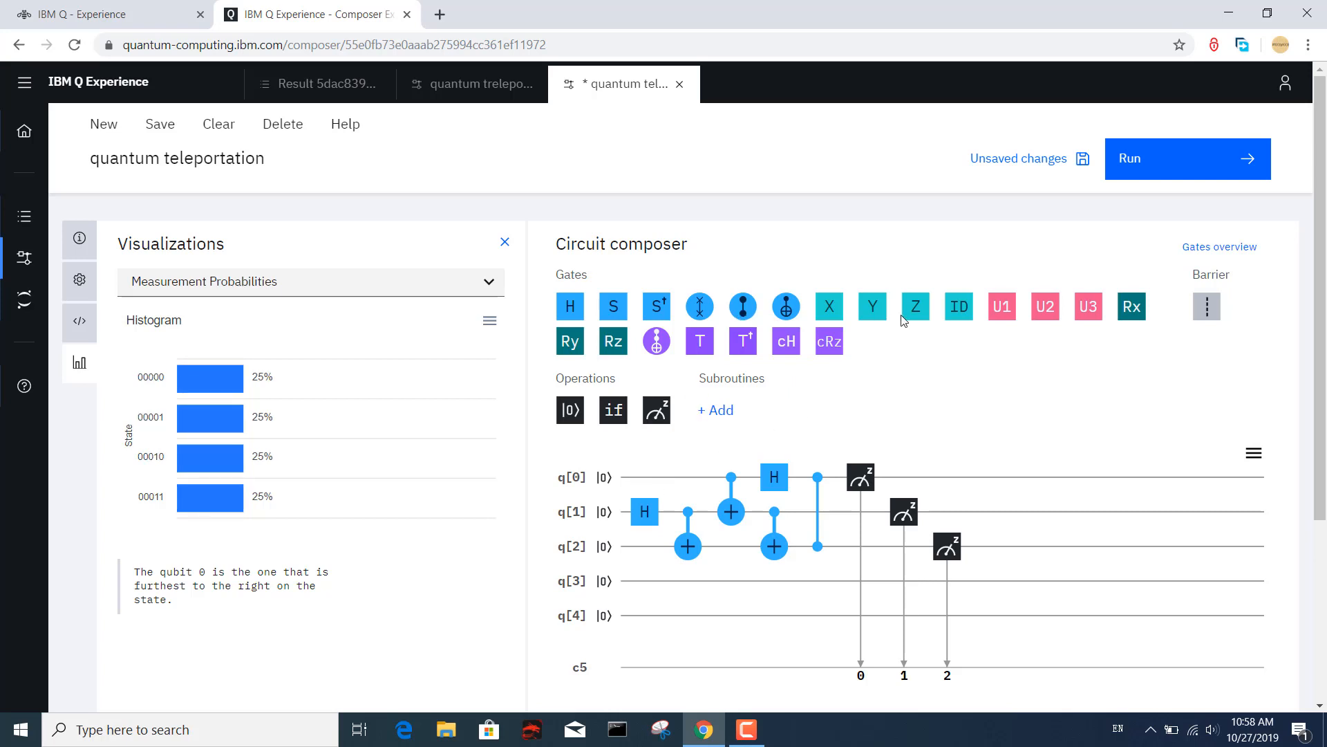
- Place an Ry gate at the start of q[0] with theta set to 2*pi/3 and inspect the probability of state 00100
drag(571, 341, 645, 478)
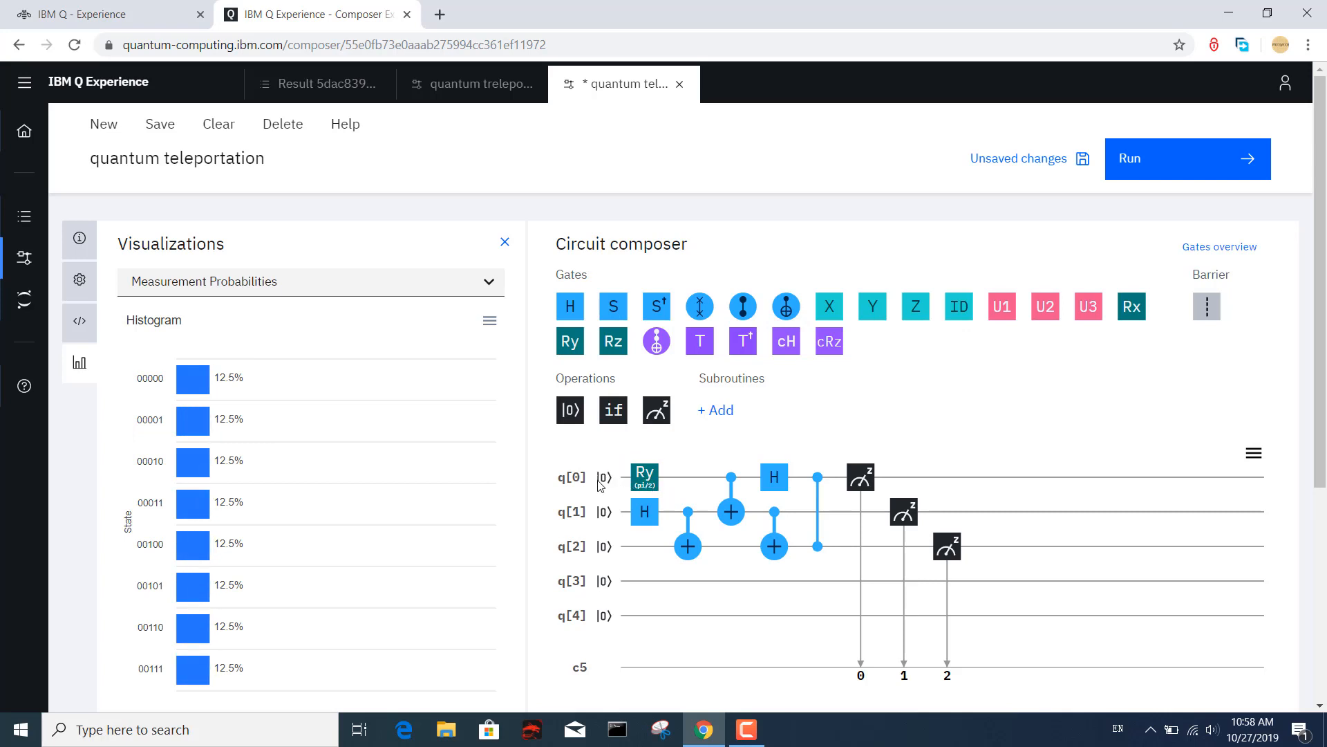
double_click(648, 482)
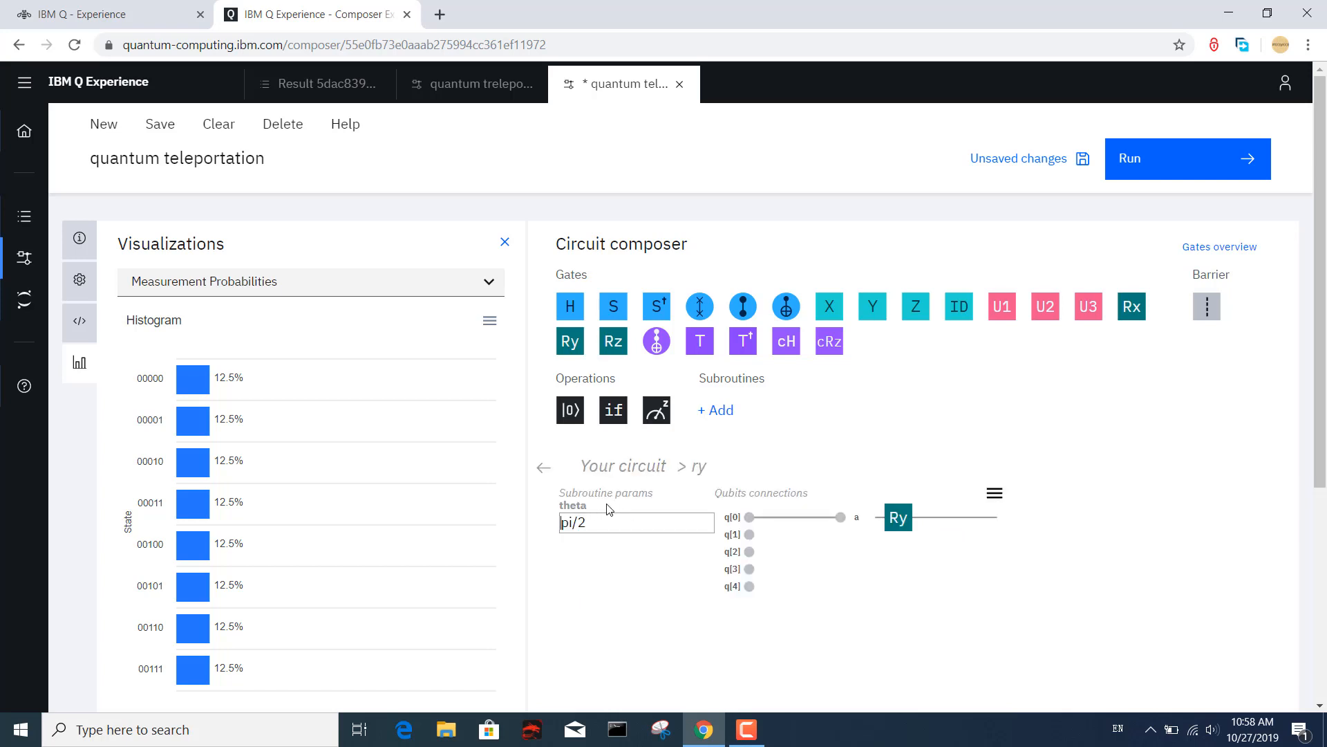
text(2*)
click(544, 467)
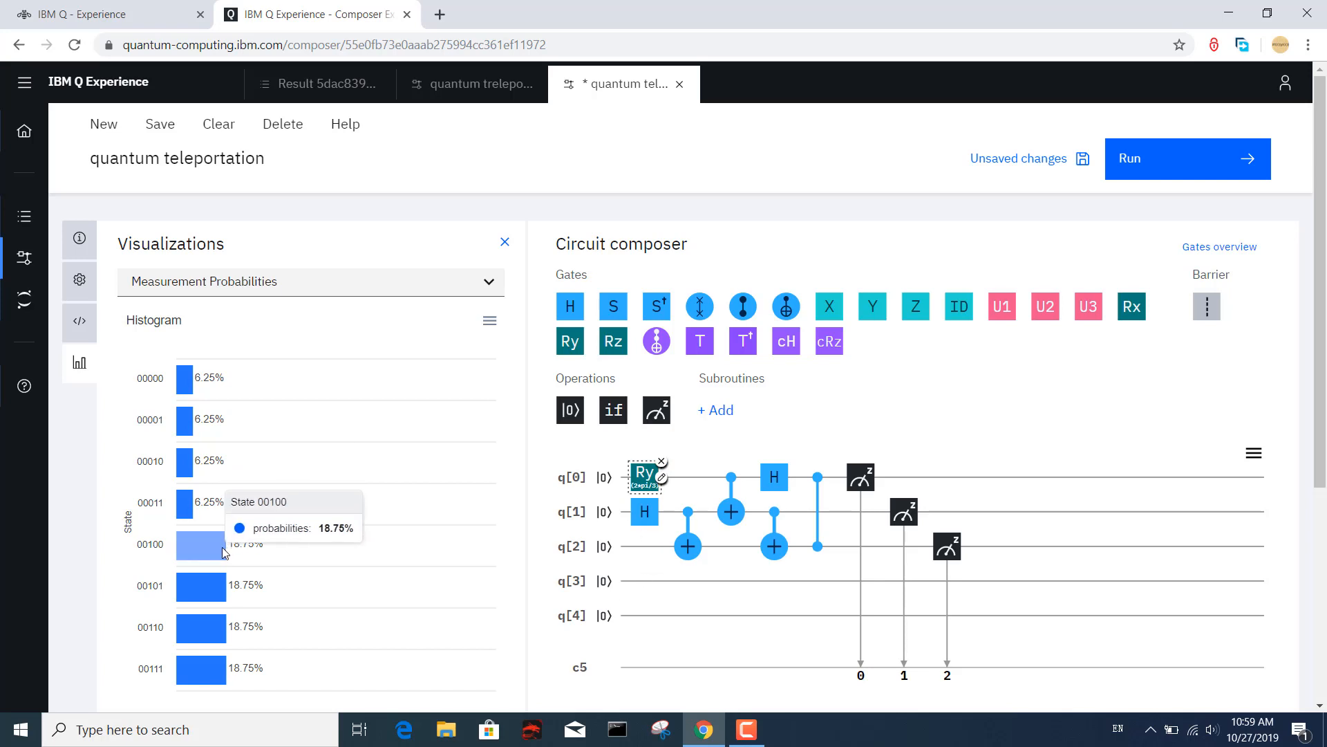
mouse_move(212, 549)
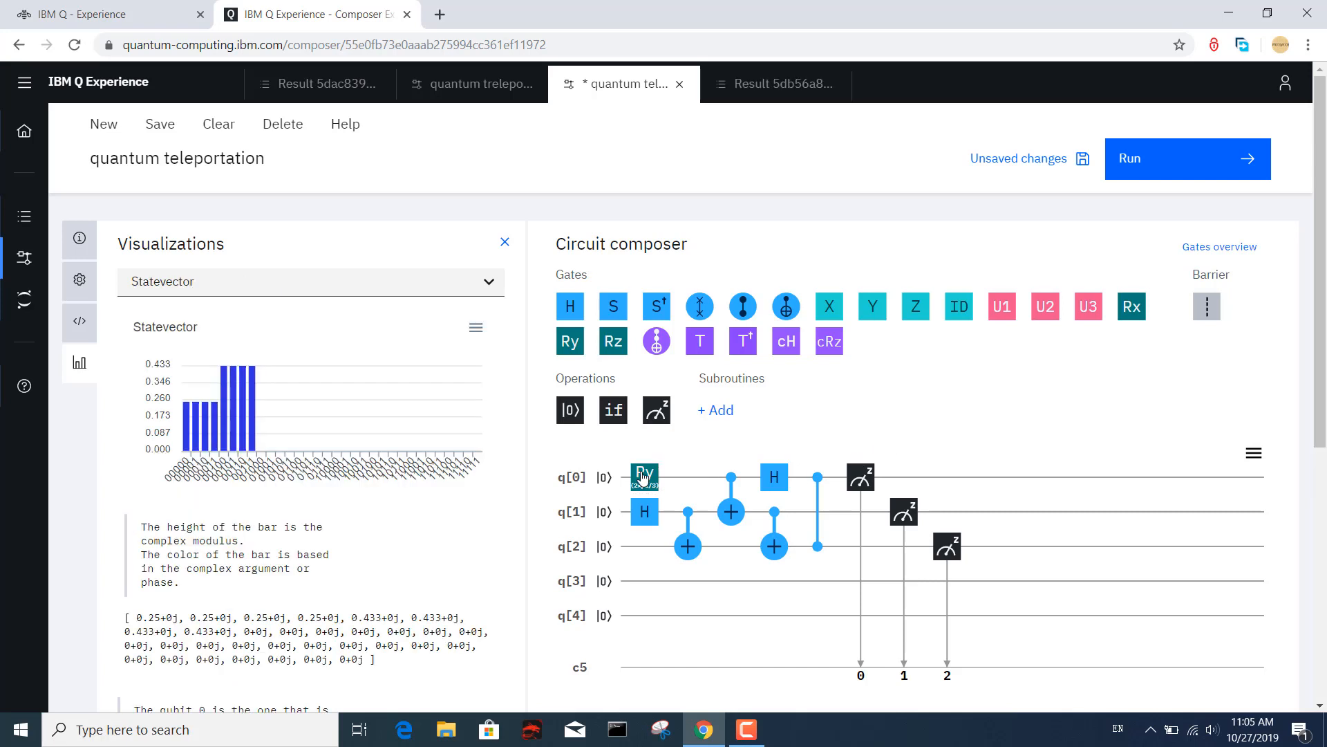
- Remove the Ry gate from the start of q[0]
click(647, 478)
click(662, 464)
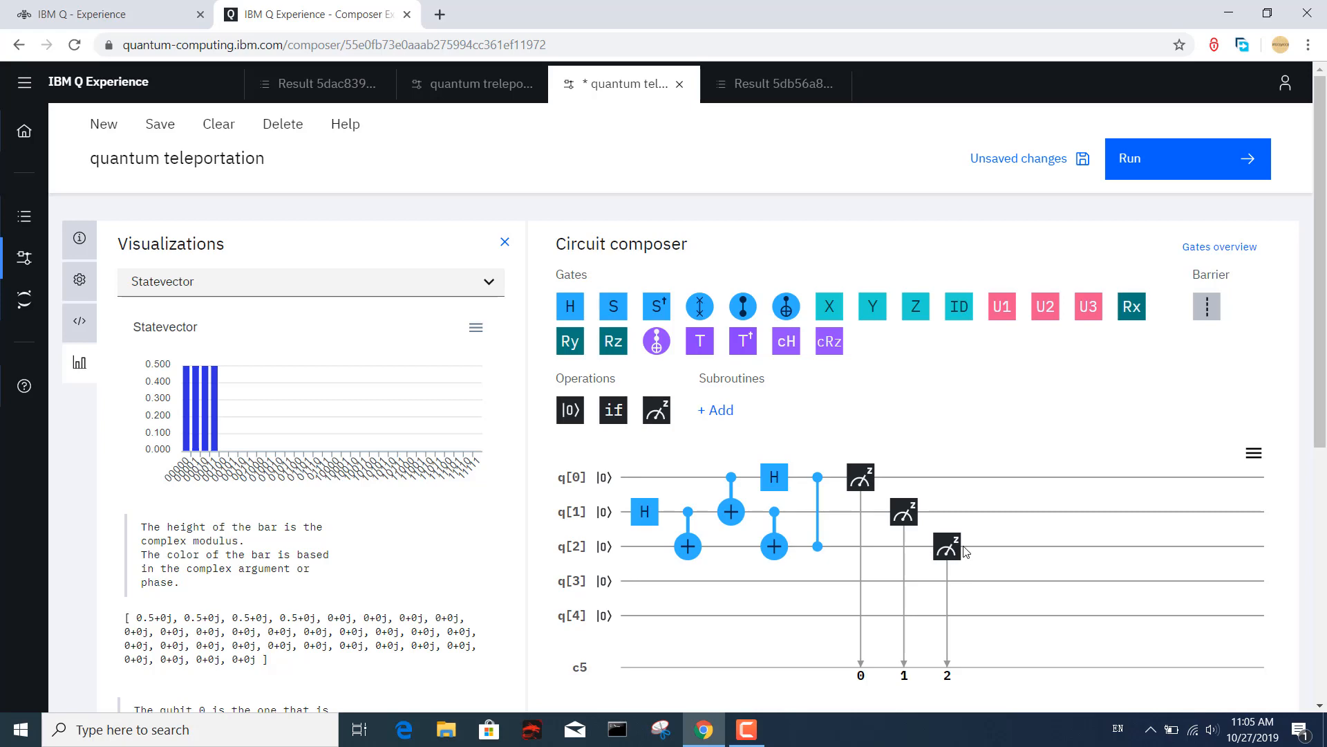
- Save the circuit and run it on the ibmq_vigo backend with 4096 shots
click(1023, 158)
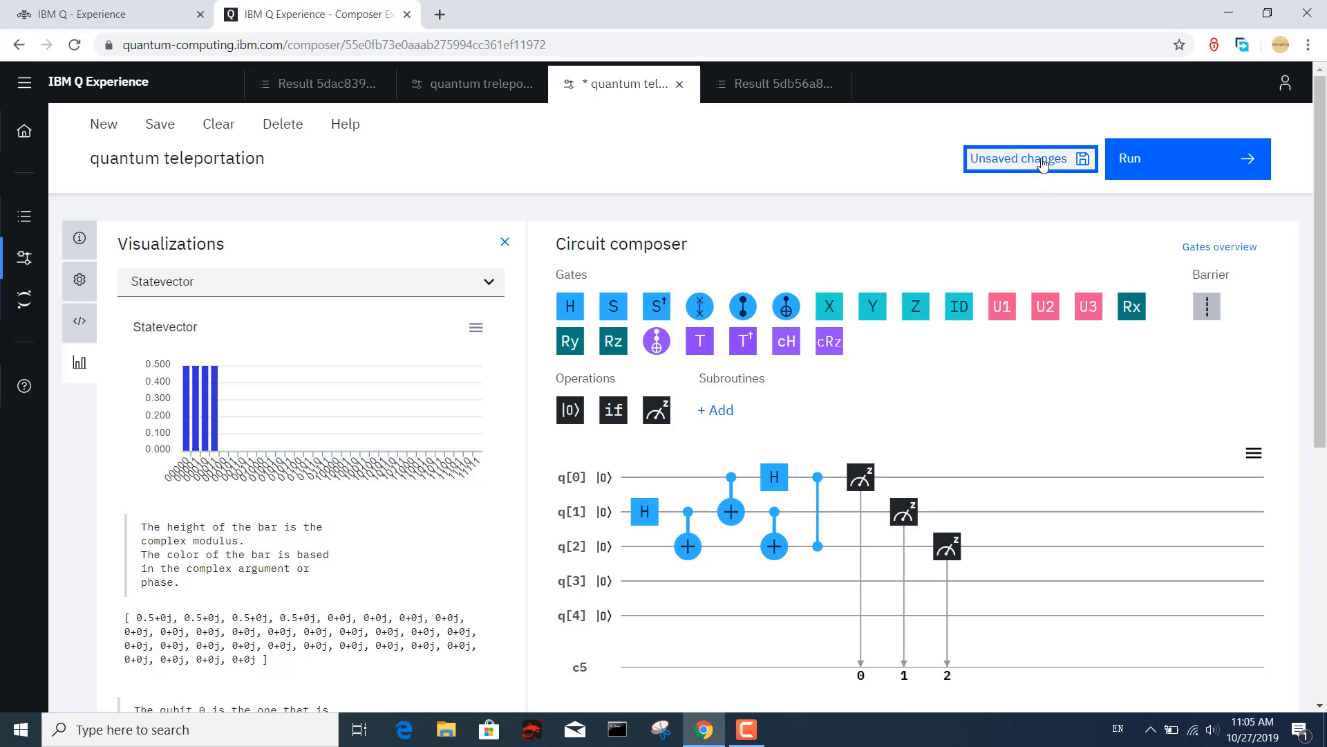
click(1158, 165)
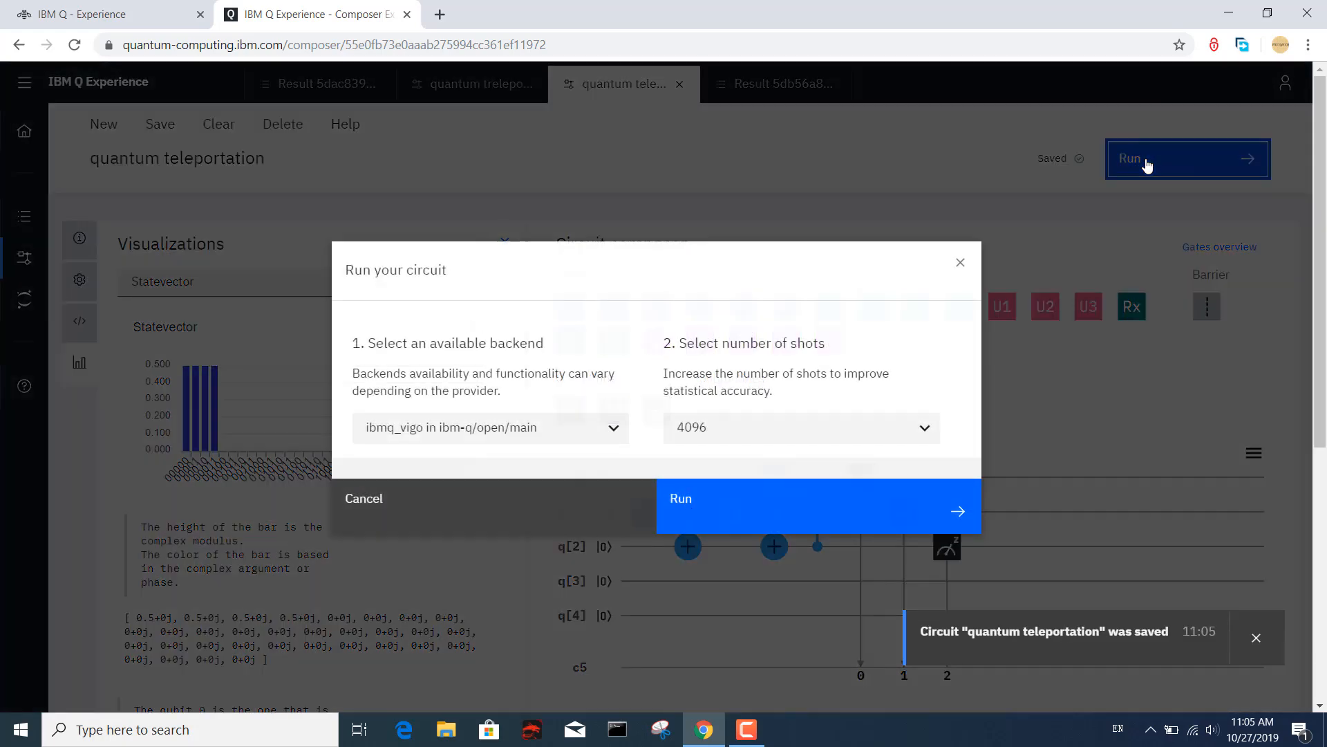
click(714, 507)
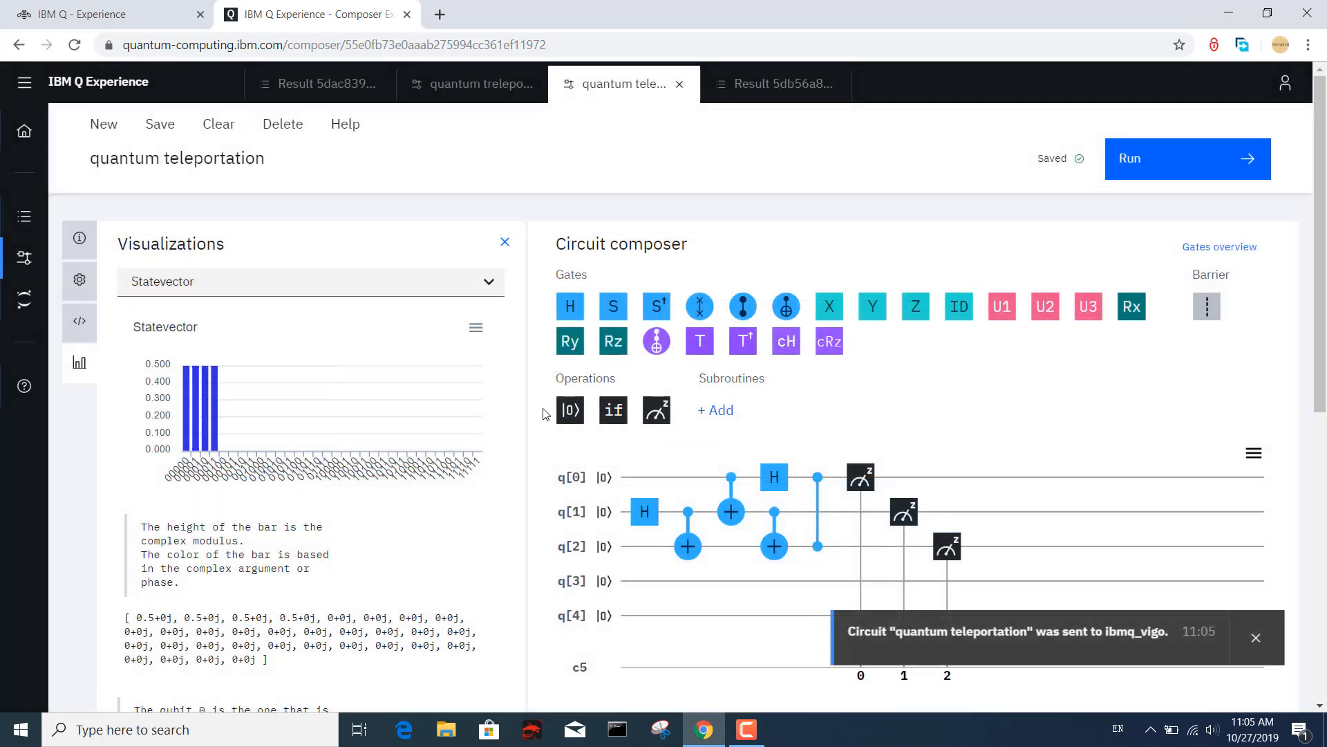
- Refresh the pending and completed results, open the newest ibmq_vigo run and review its histogram and circuit diagram
click(17, 227)
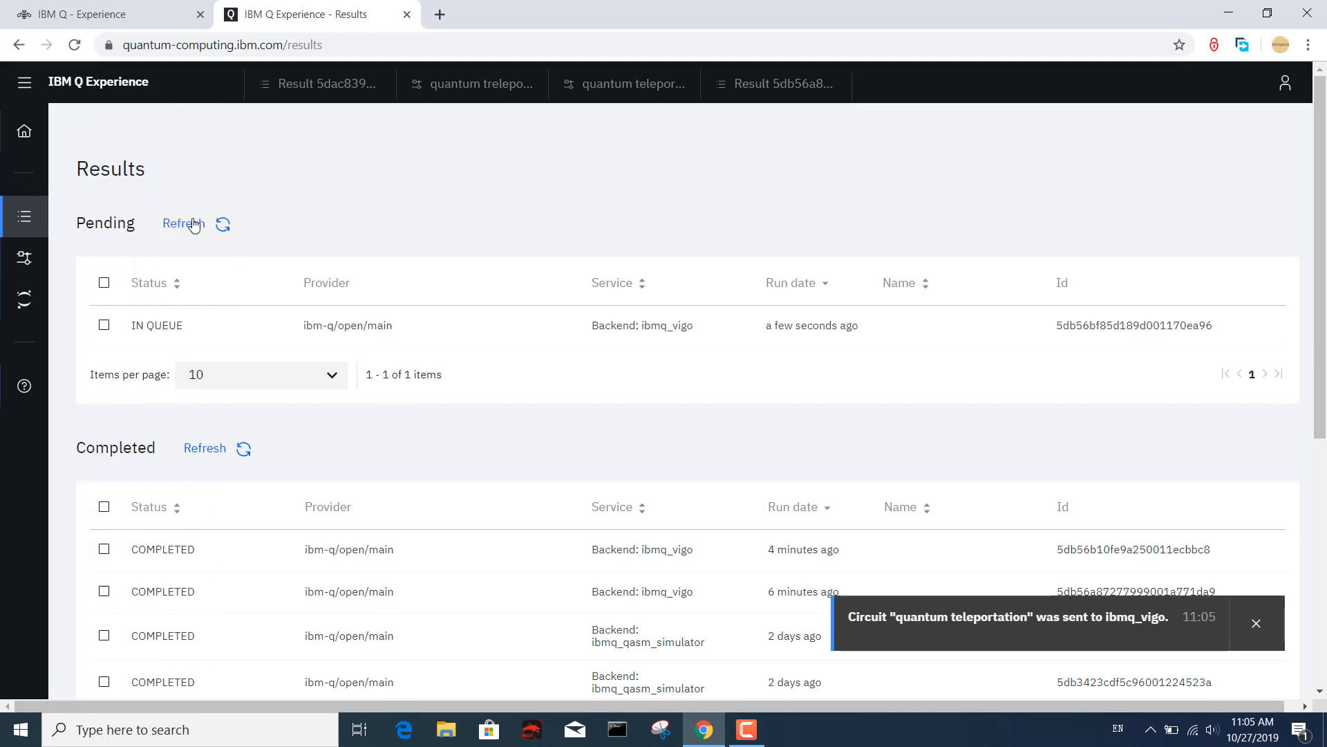
click(193, 223)
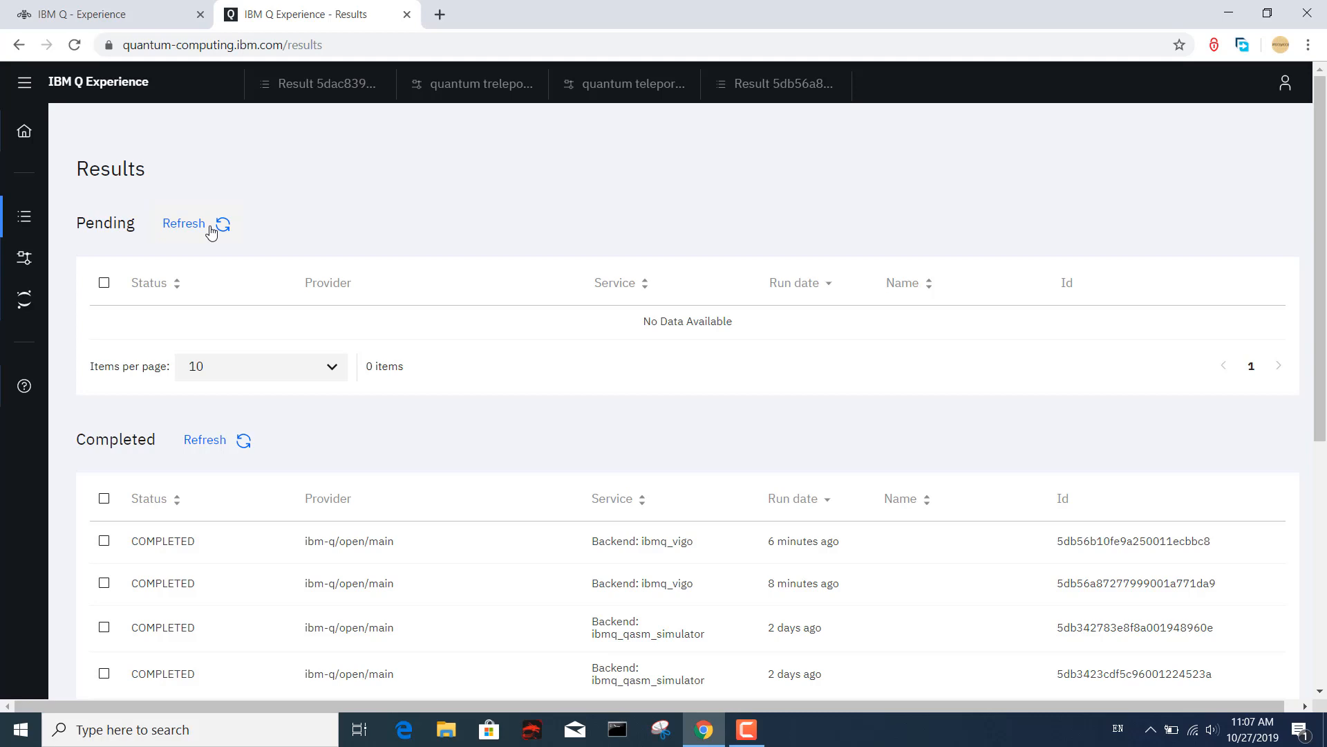
click(211, 441)
click(609, 543)
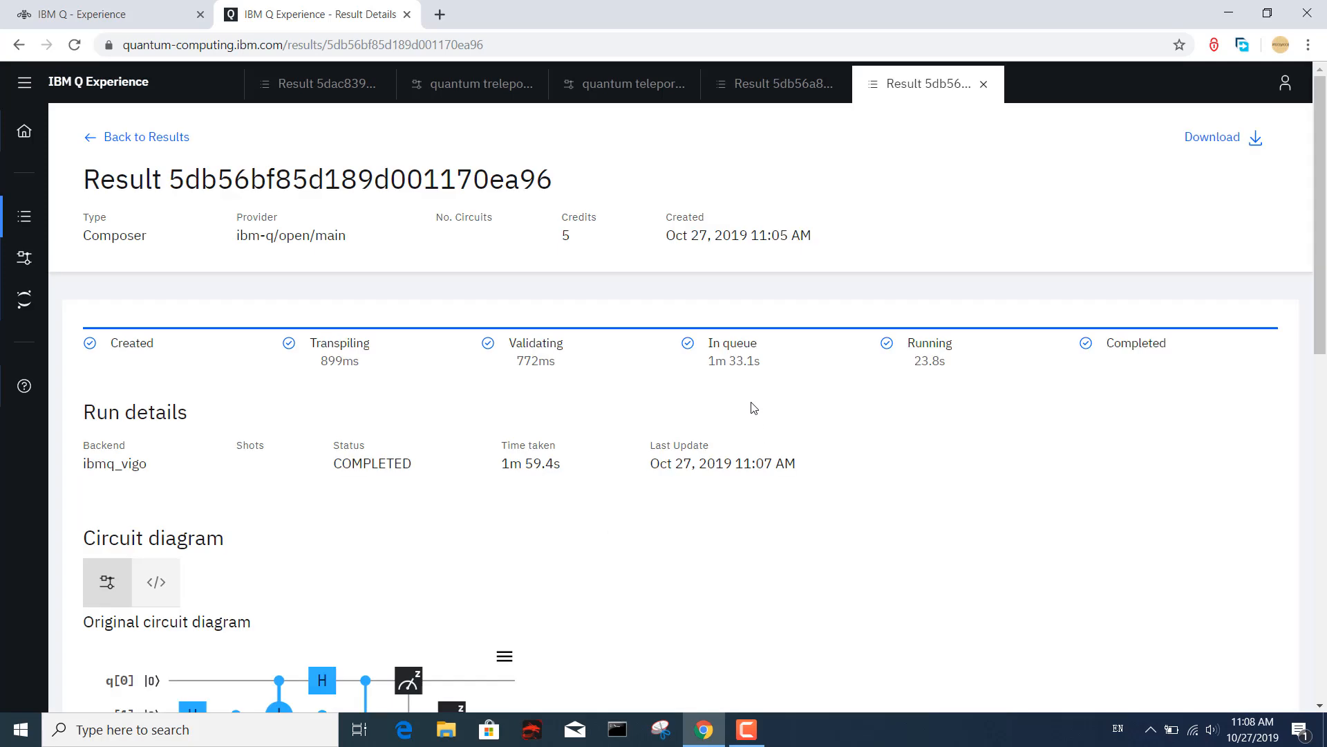
scroll(755, 408, down, 10)
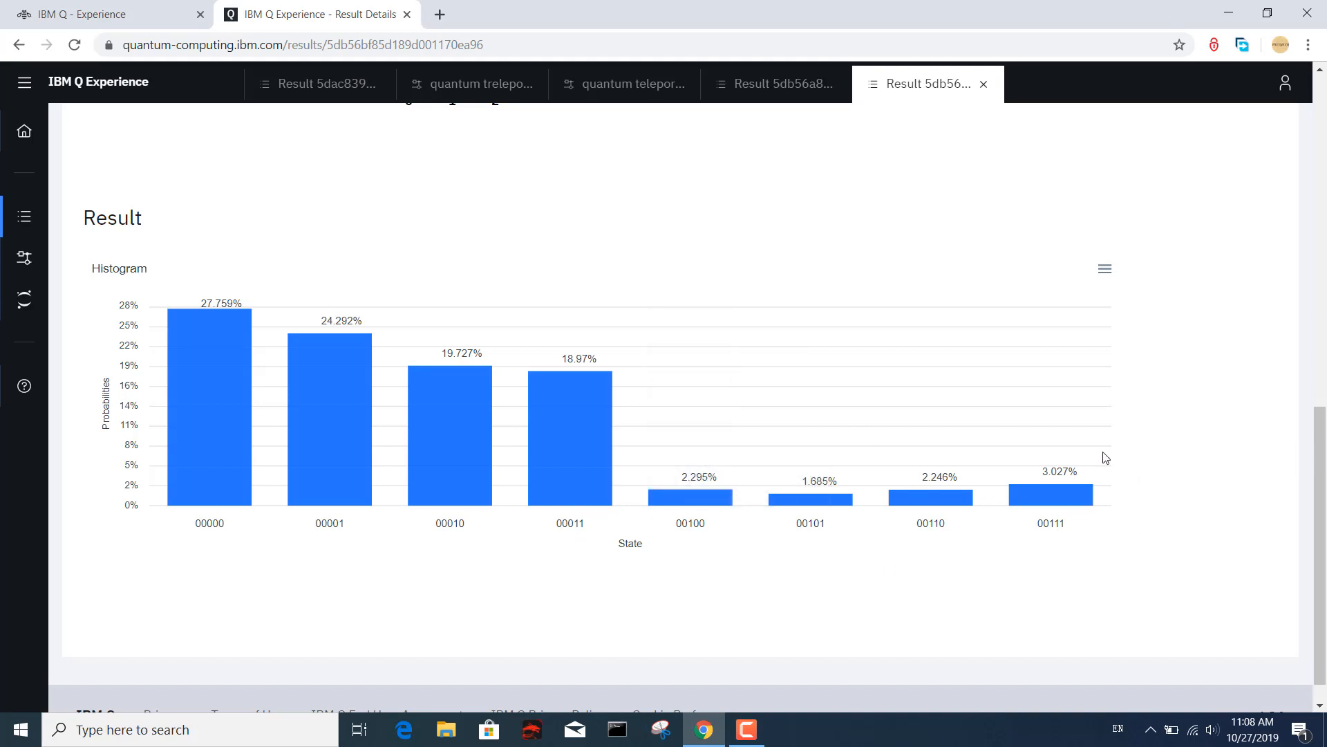
scroll(1134, 447, up, 6)
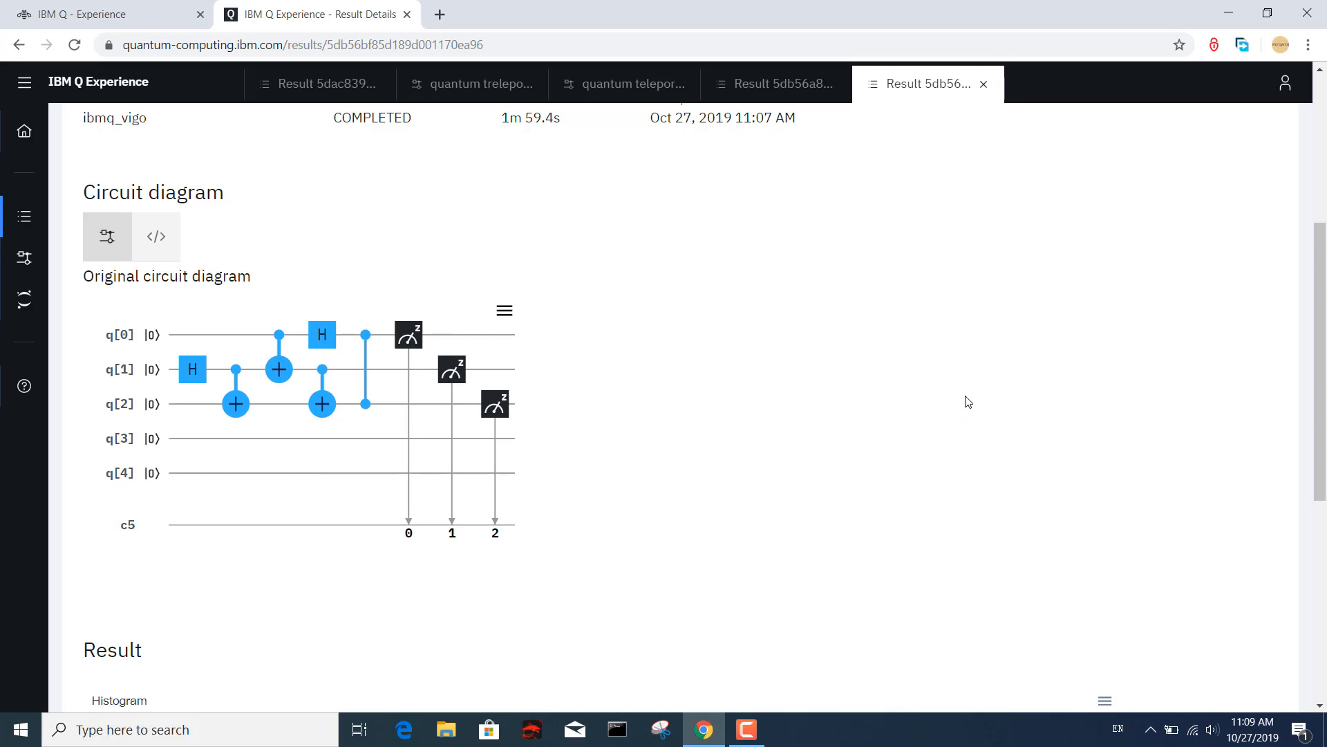
- Close the new run's result page and the earlier Result 5db56a8 page to return to the quantum teleportation circuit
click(967, 87)
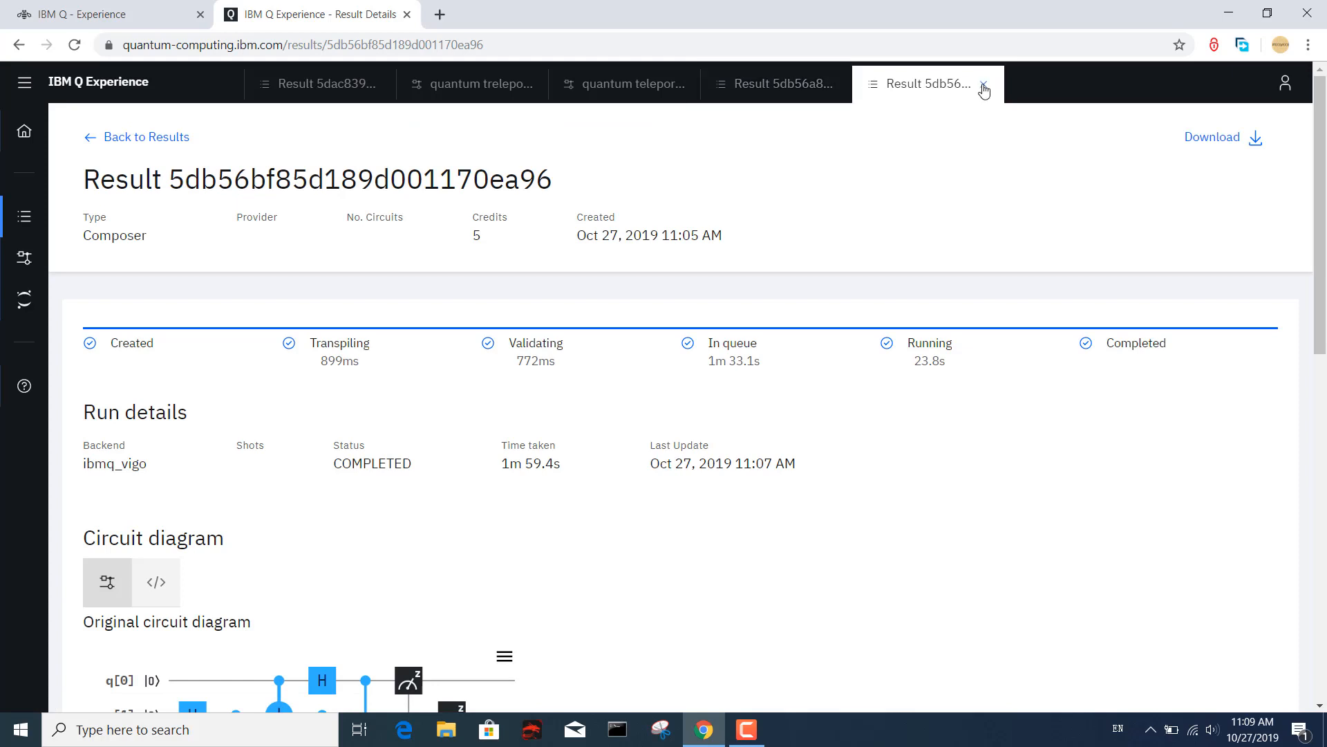
click(983, 83)
click(832, 84)
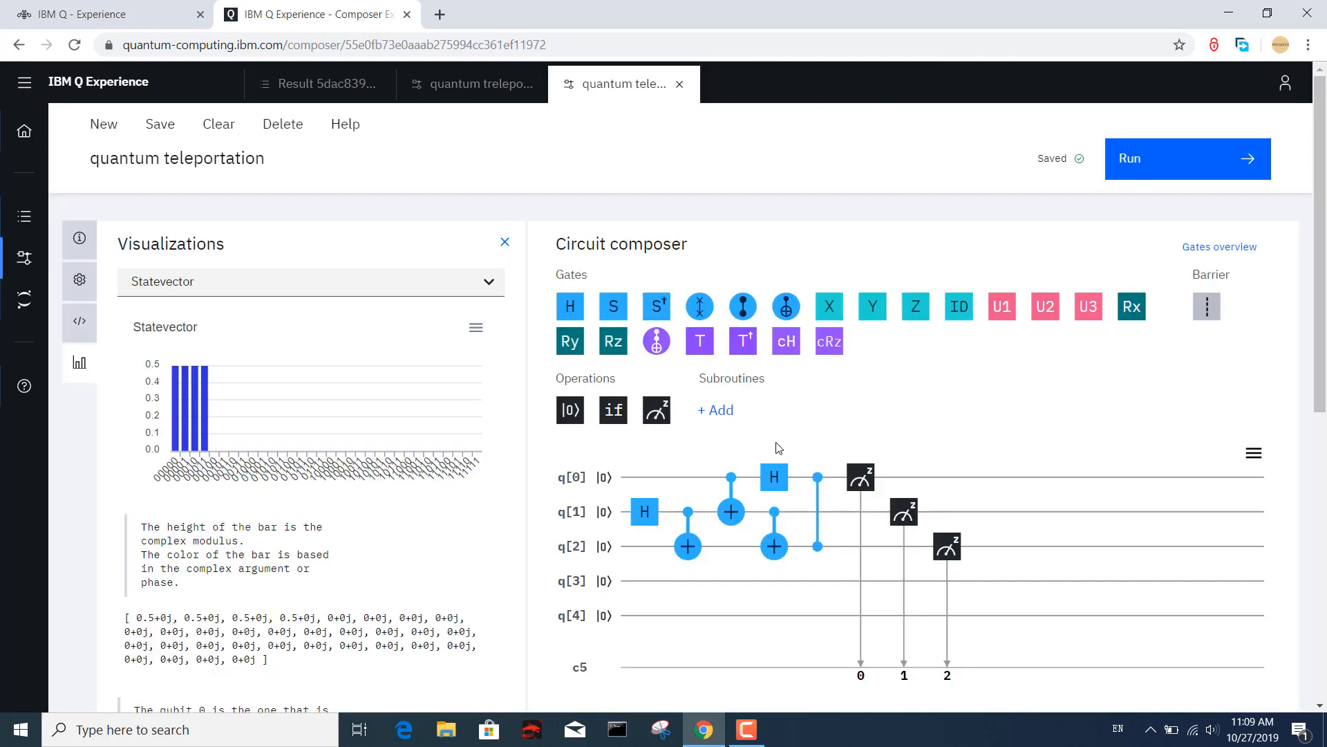
- Add an Ry gate at the start of q[0] and set its theta to 2*pi/3
drag(580, 343, 644, 479)
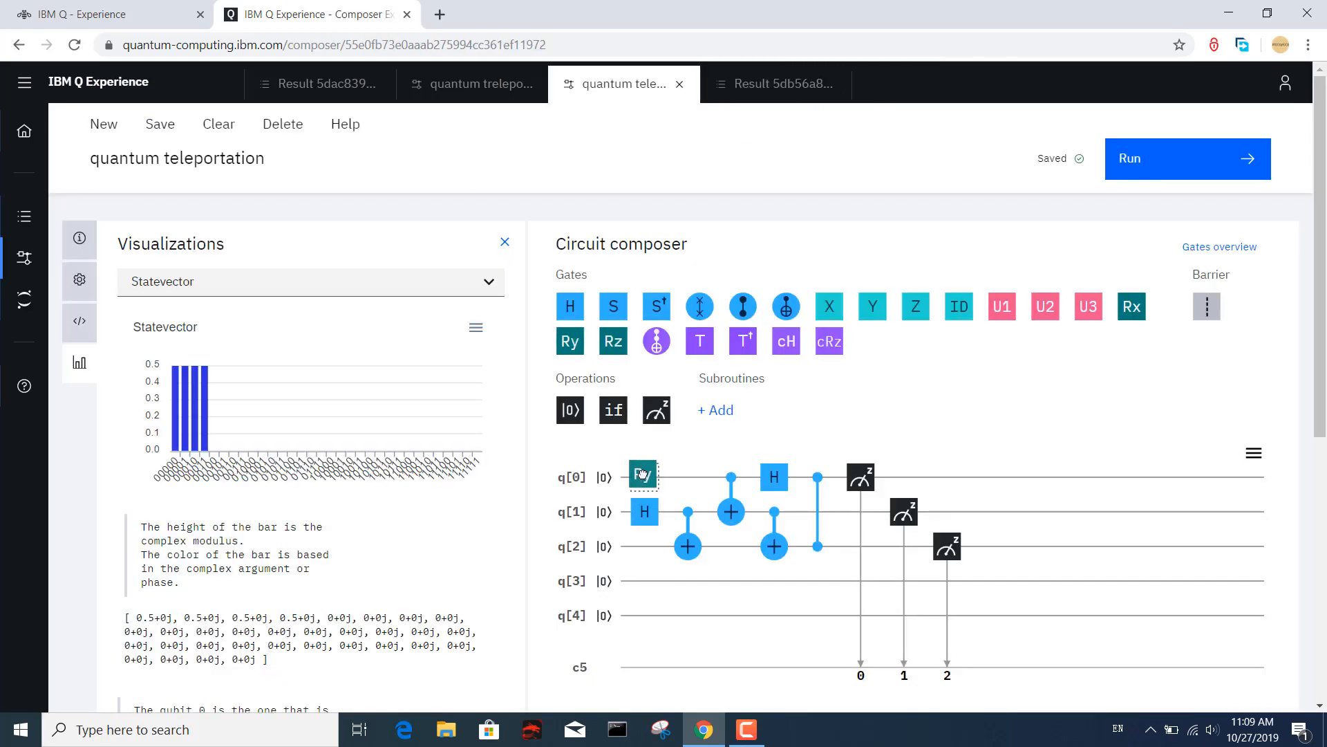
click(643, 479)
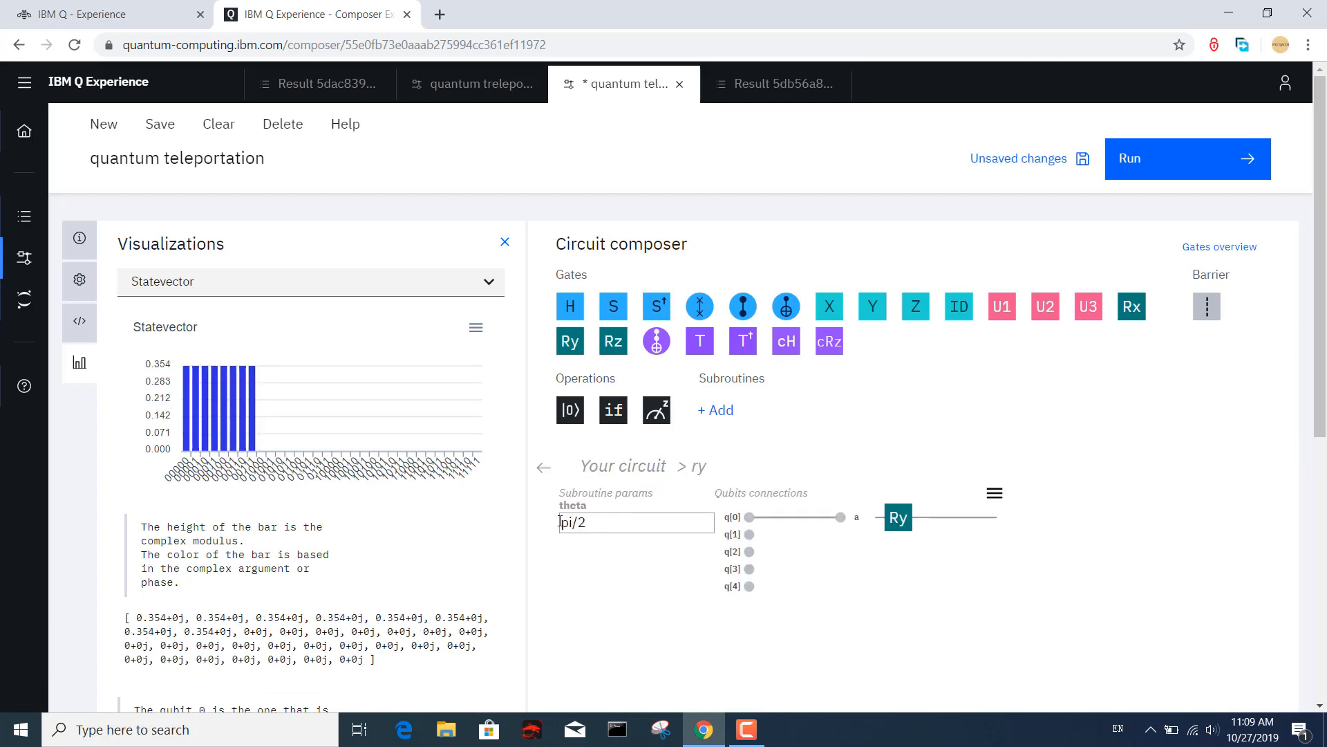
text(2*pi)
text(3)
click(544, 468)
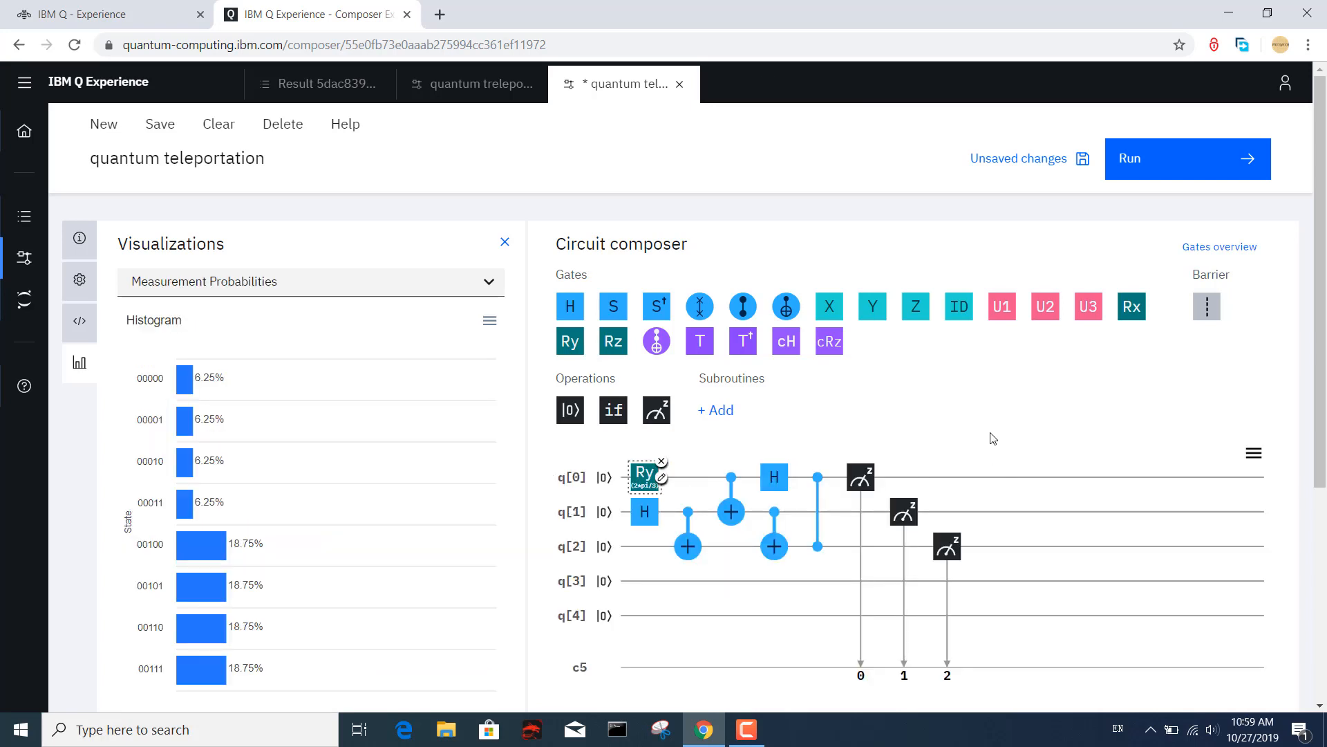
- Save the quantum teleportation circuit with the Ry gate and run it on the ibmq_vigo backend with 4096 shots
scroll(1285, 508, down, 3)
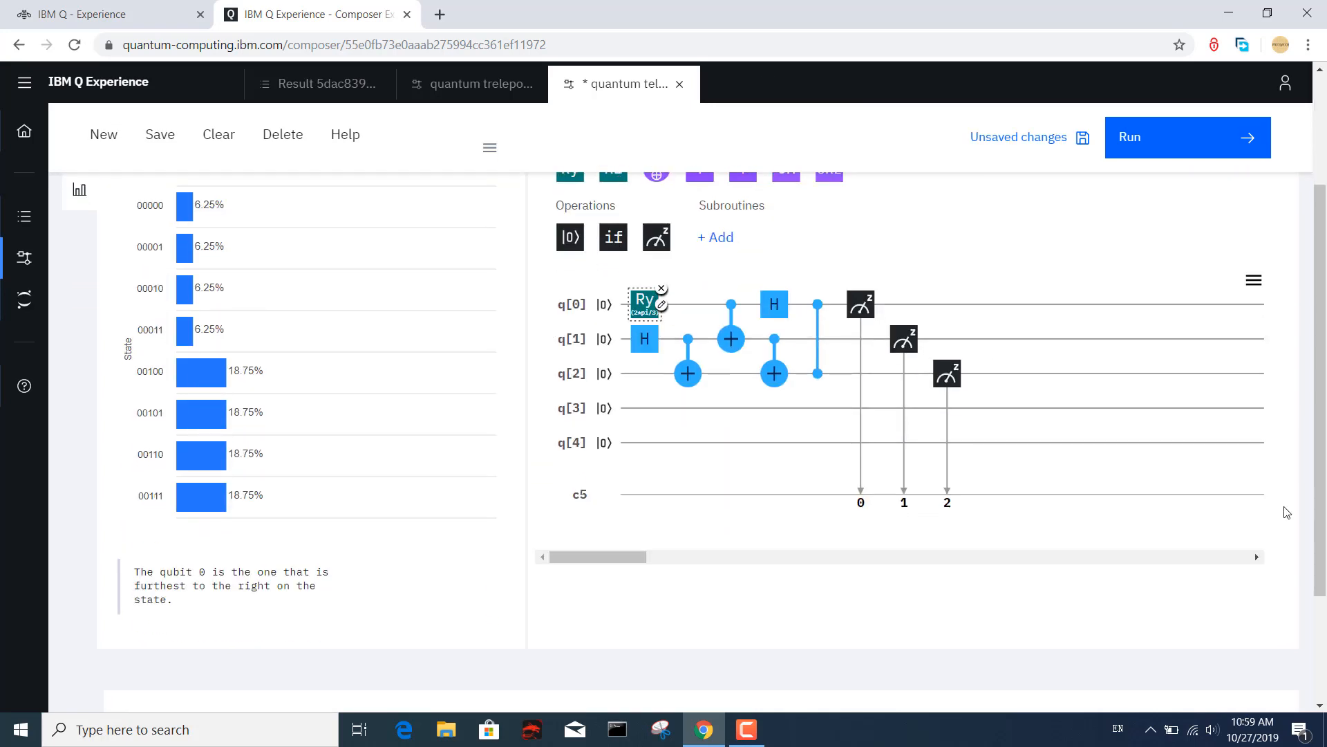
scroll(1285, 510, up, 3)
click(1032, 158)
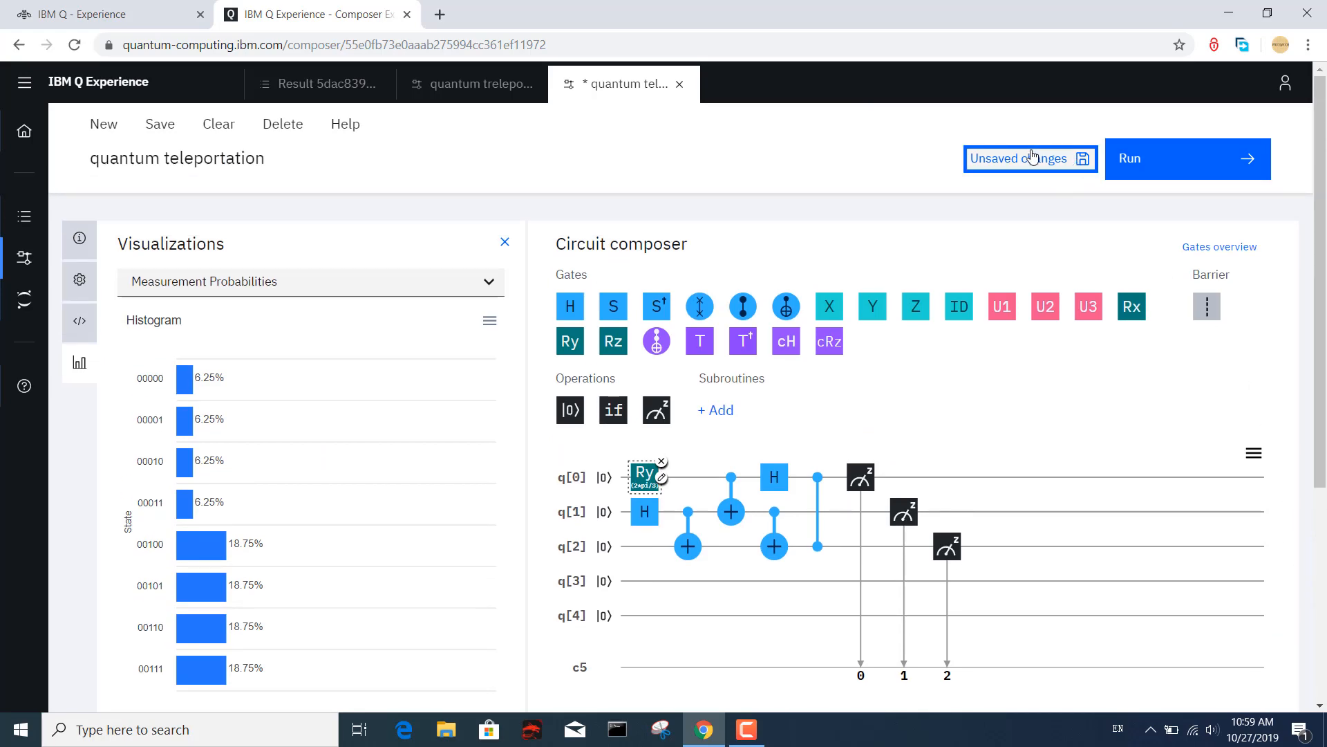
click(1142, 168)
click(518, 429)
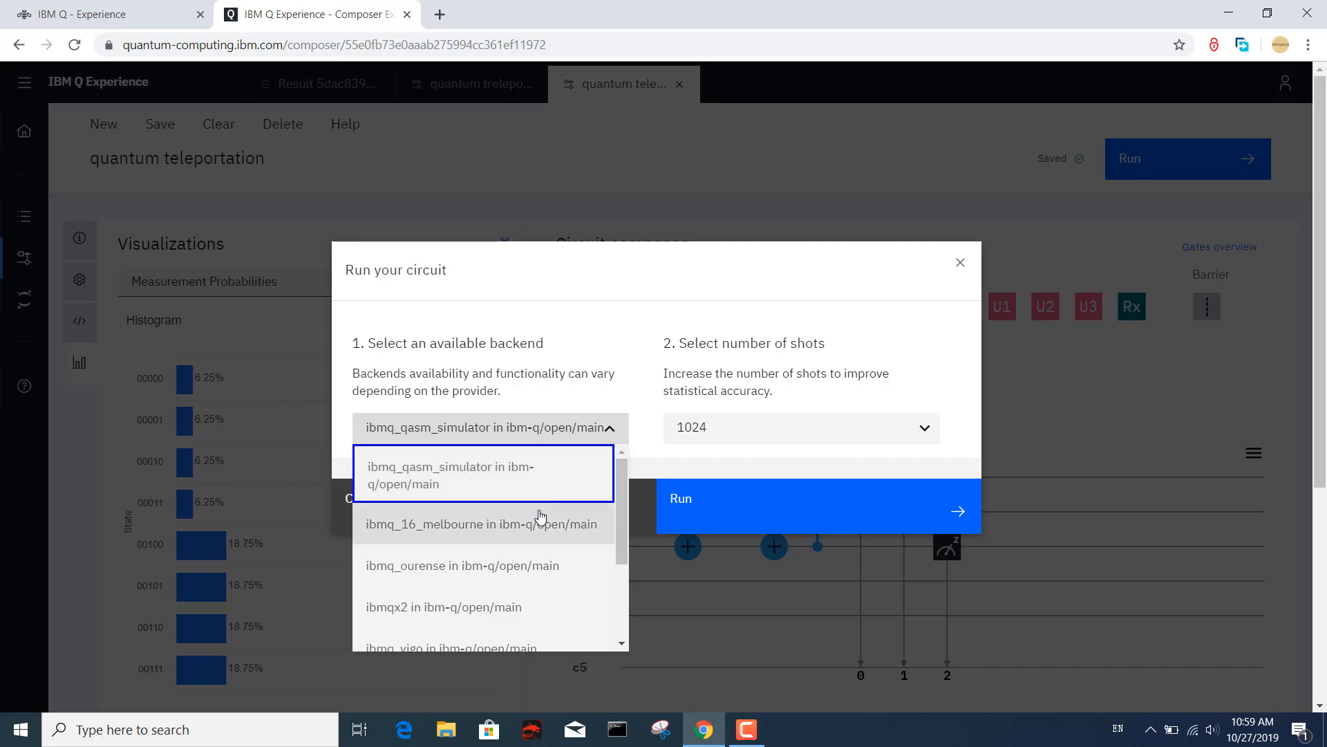
scroll(541, 516, down, 2)
scroll(521, 551, down, 3)
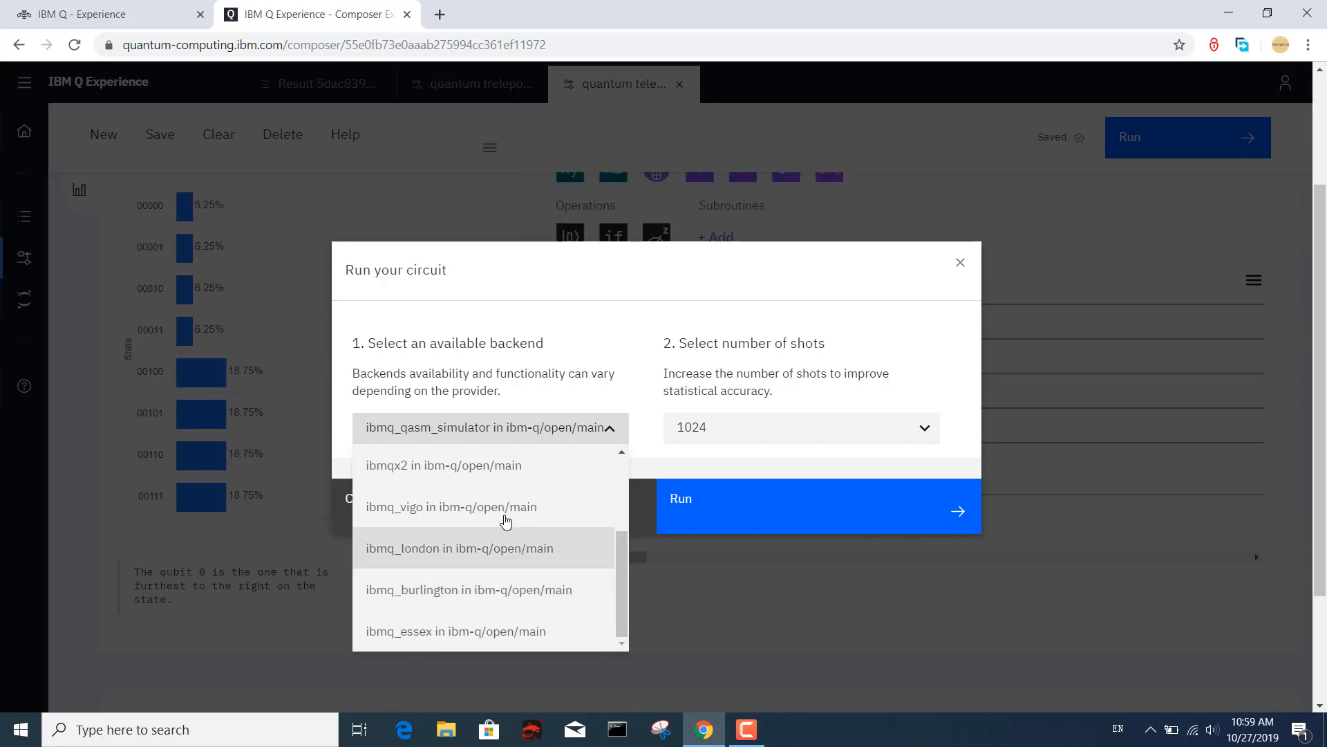
click(485, 515)
click(690, 426)
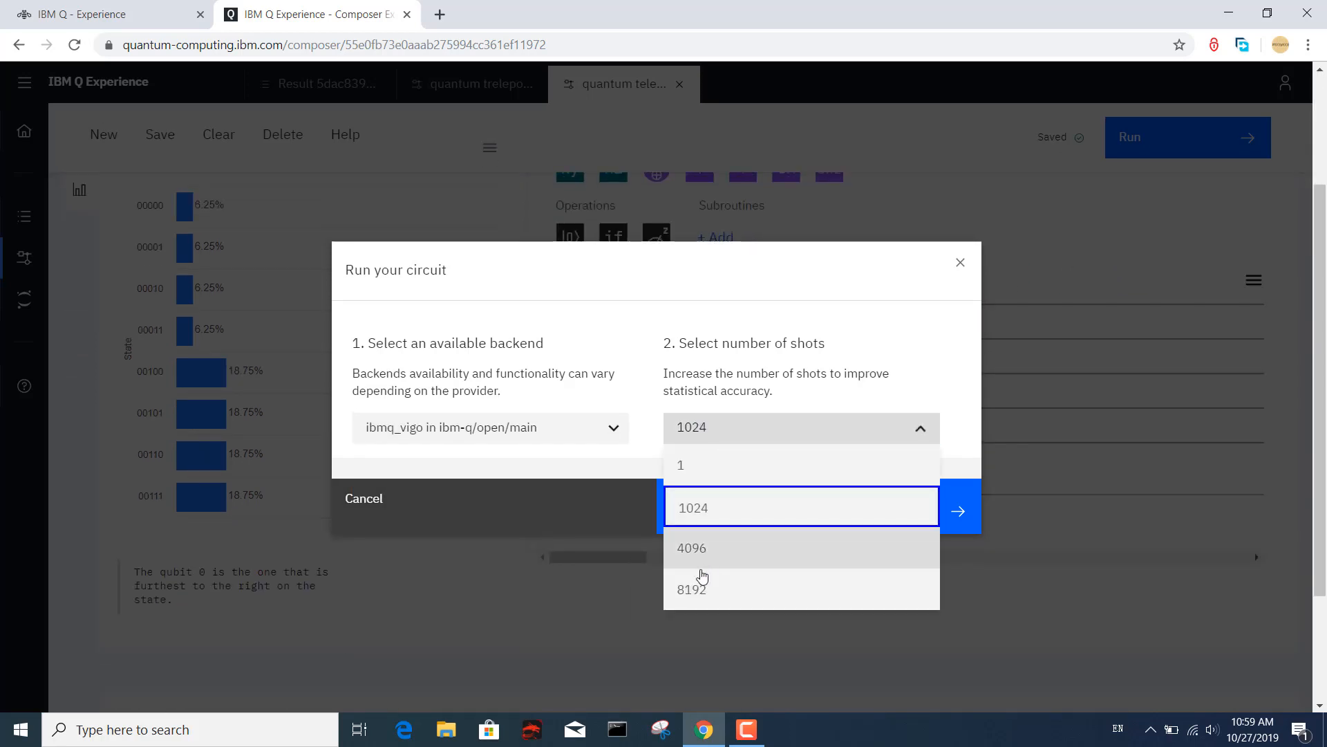
click(700, 557)
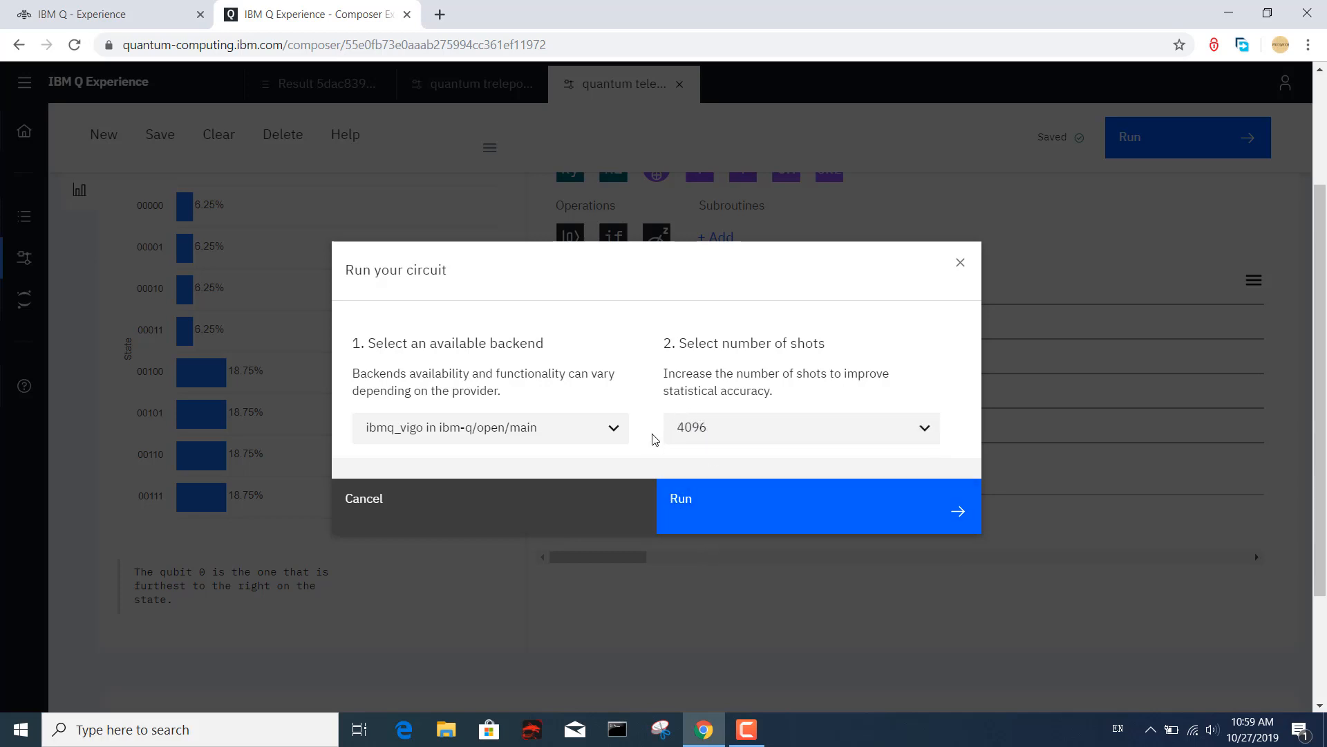
click(712, 512)
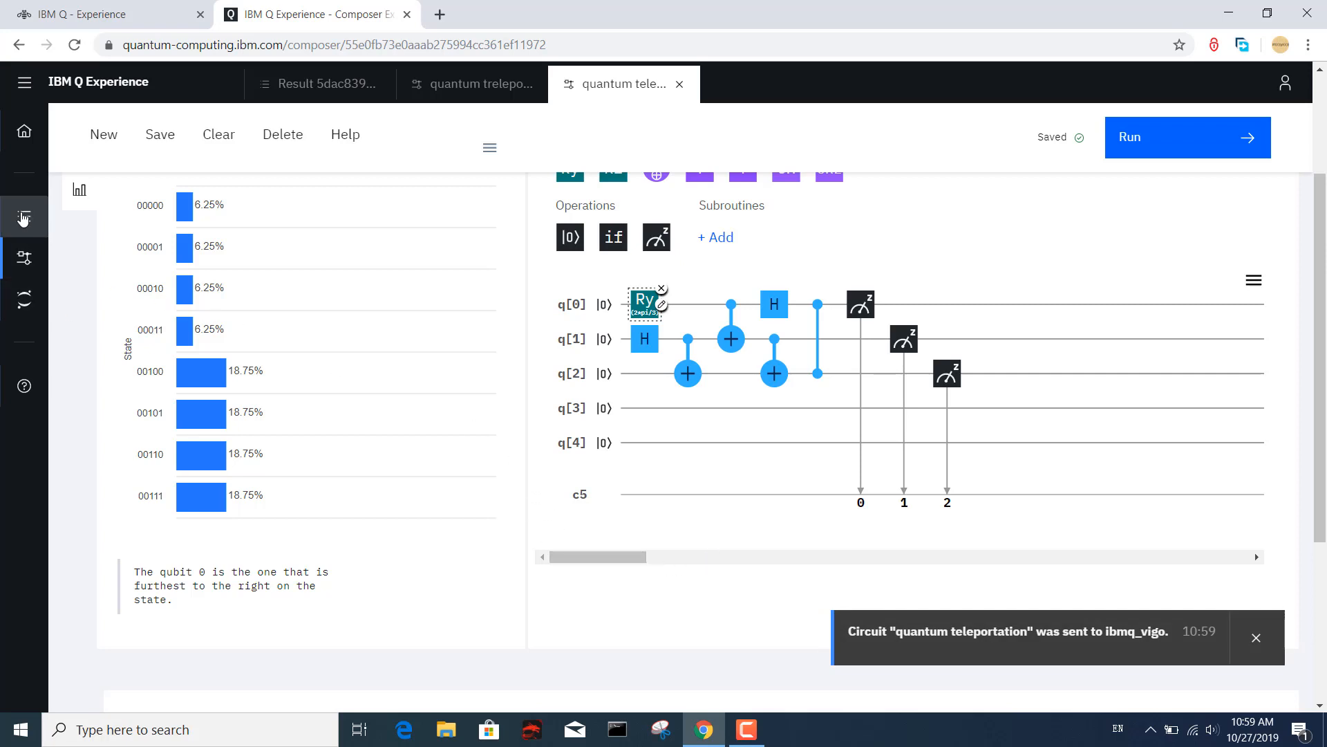
- Refresh the pending and completed results, open the newest ibmq_vigo run and examine its histogram and original circuit diagram
click(25, 215)
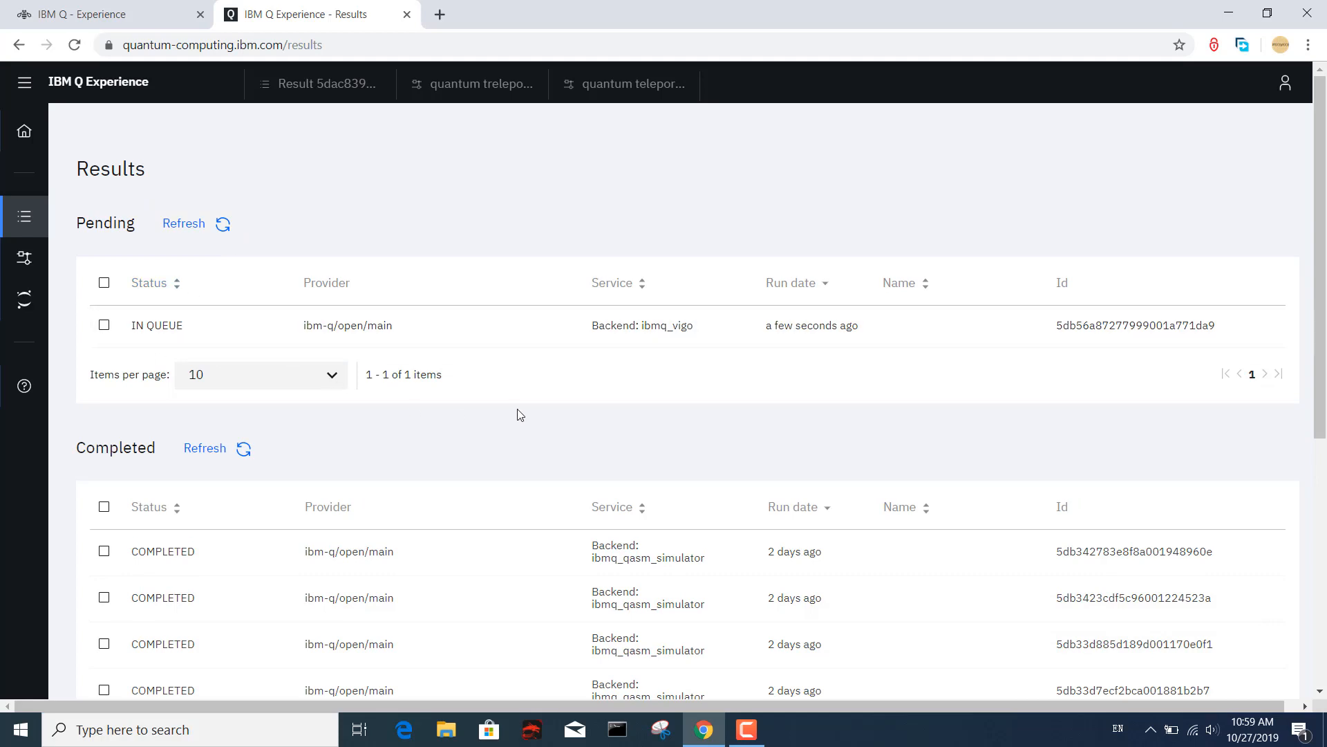
click(202, 229)
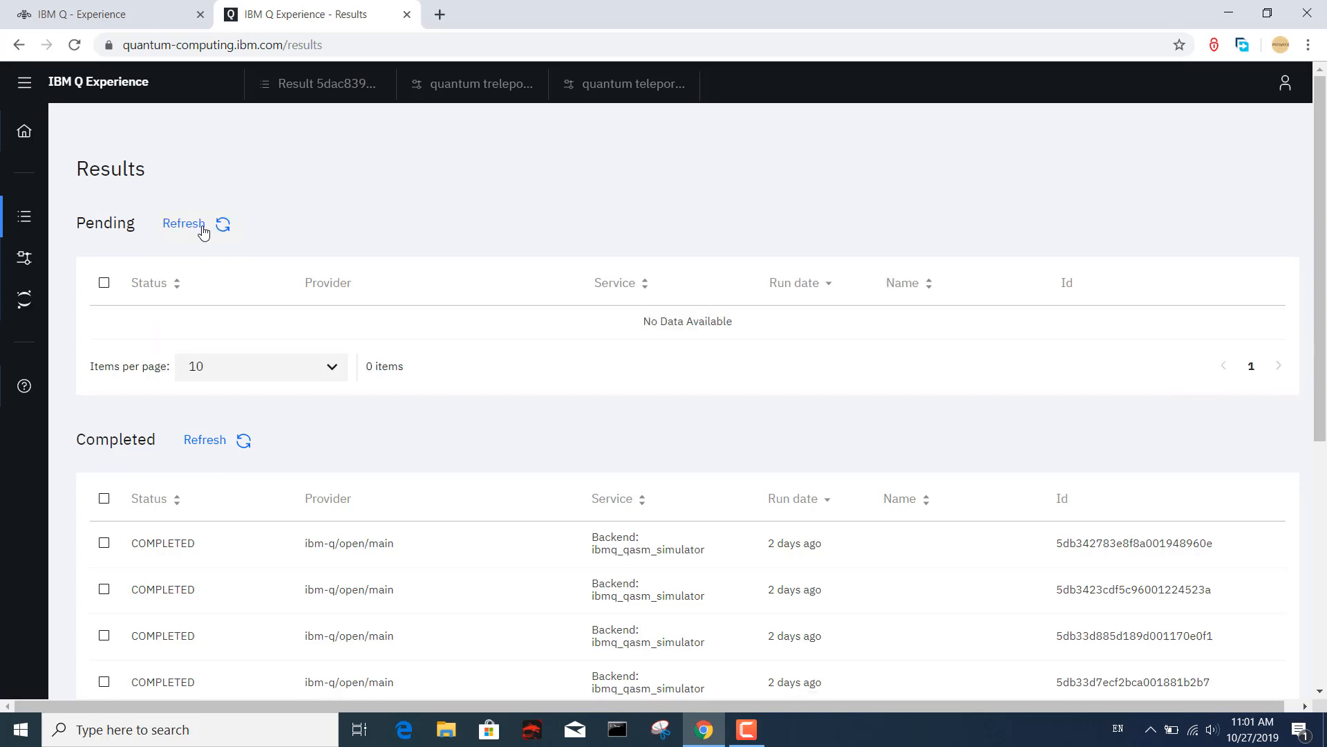
click(220, 446)
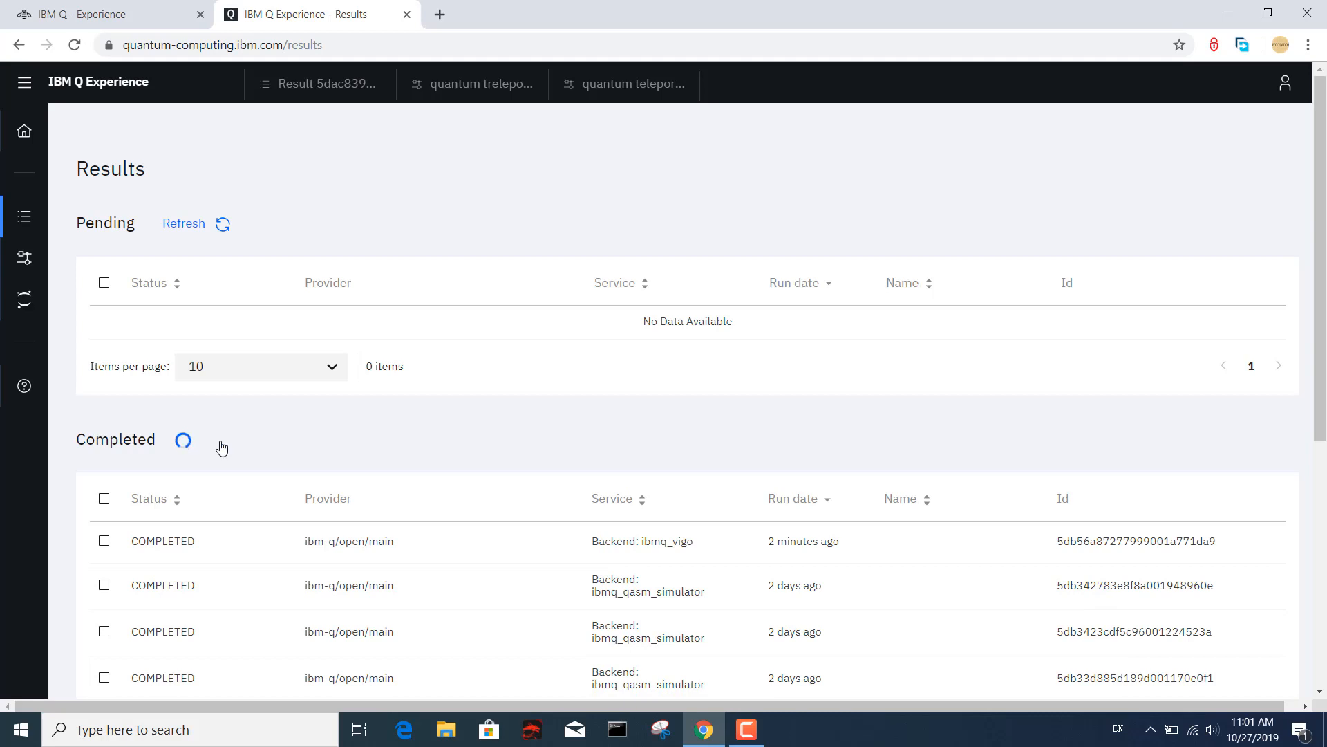
click(664, 545)
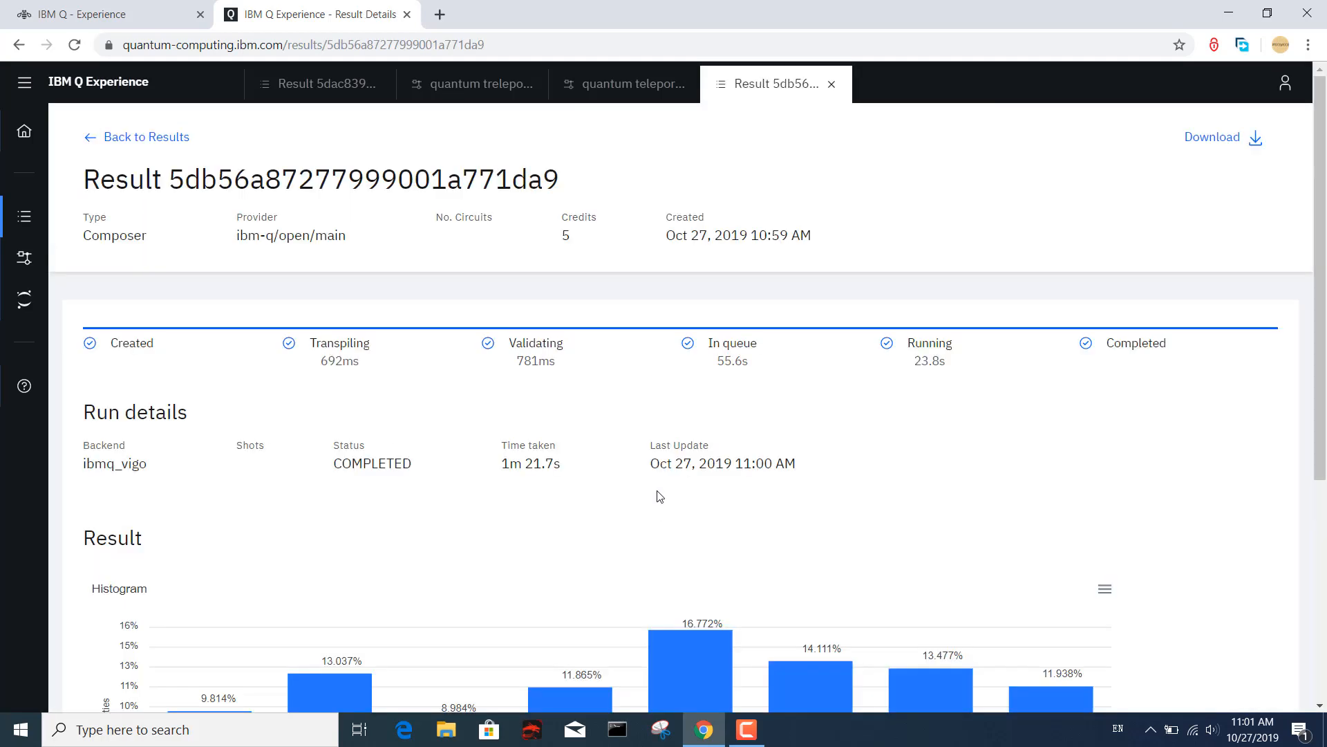
scroll(781, 438, down, 1)
scroll(781, 435, down, 10)
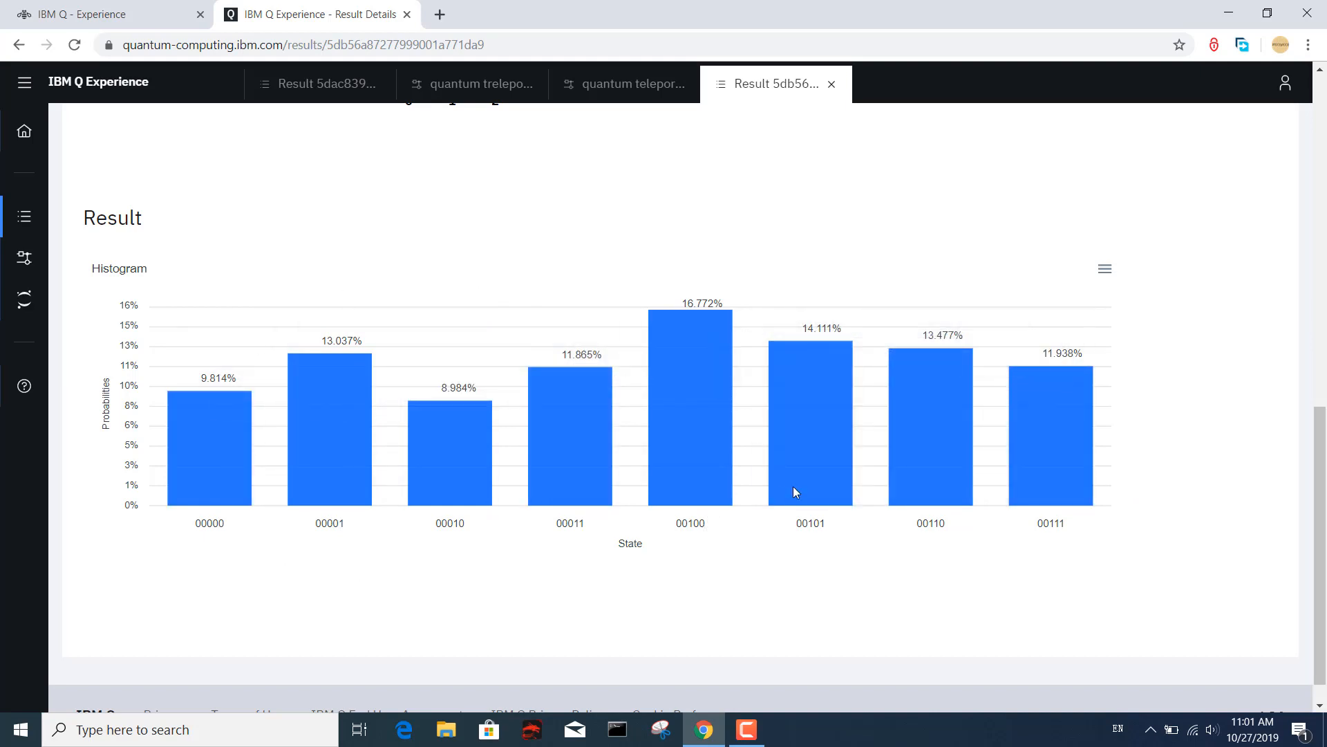
scroll(1189, 532, up, 3)
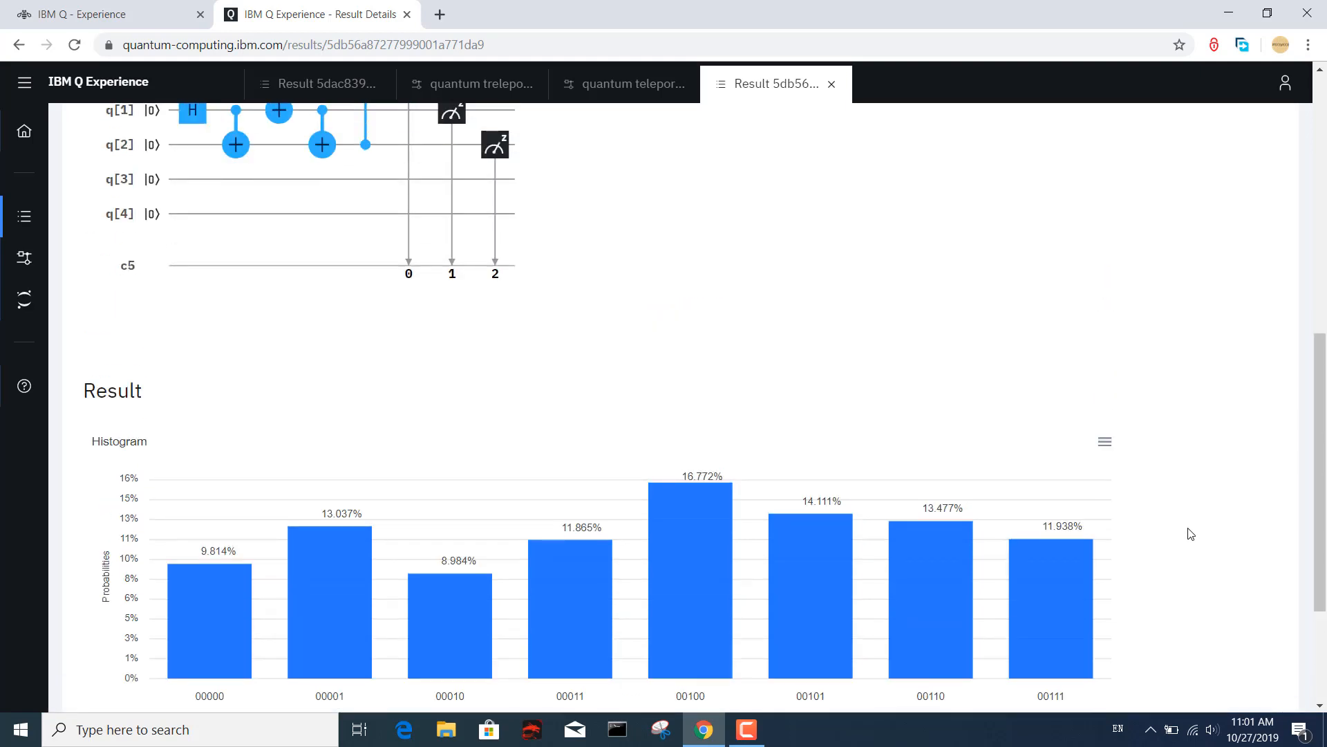
scroll(1189, 532, up, 6)
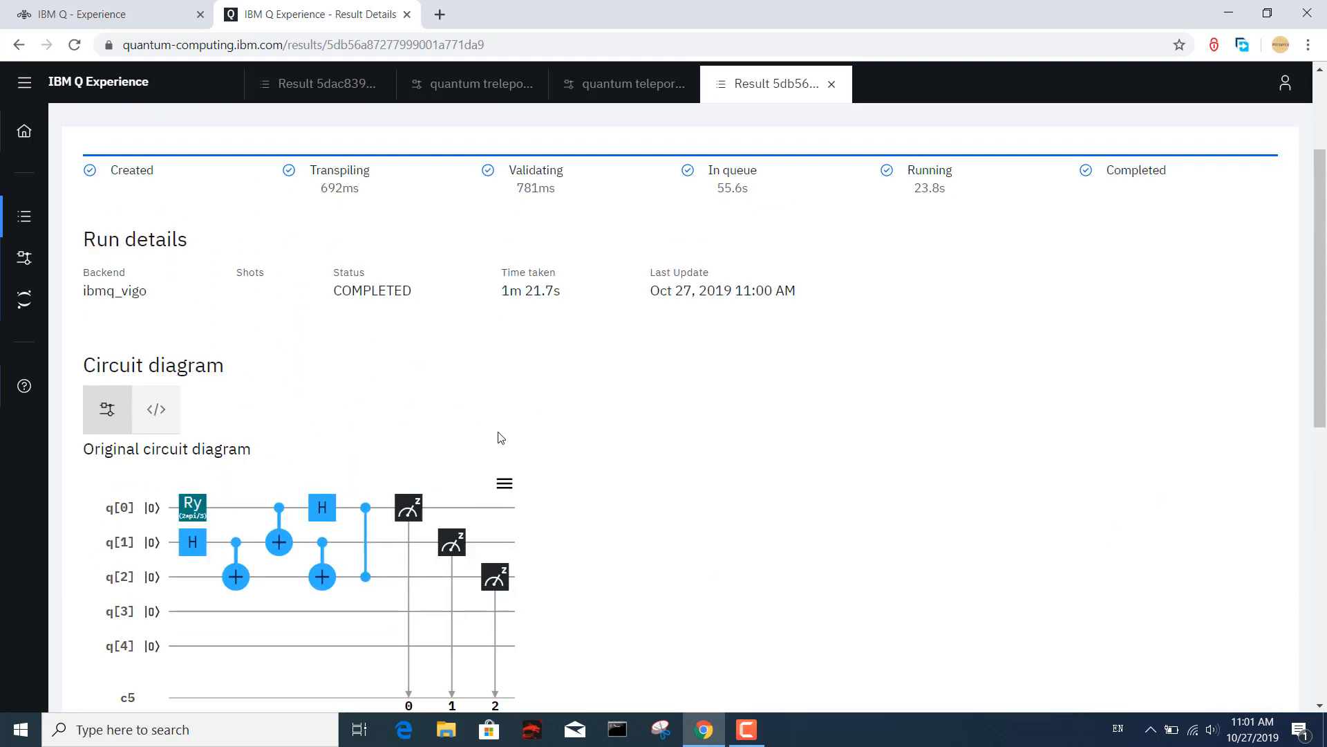
scroll(501, 437, up, 3)
scroll(518, 361, down, 4)
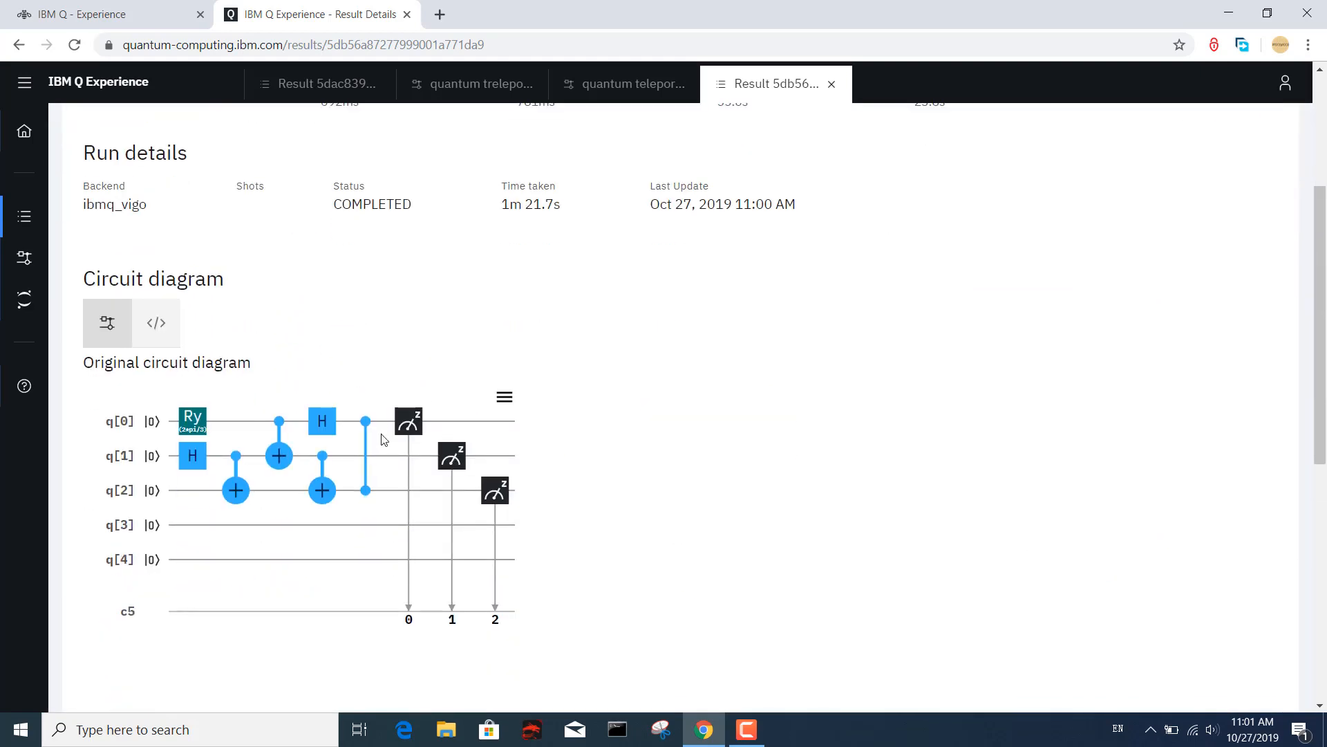
- Remove the measurements on q[0] and q[1] from the quantum teleportation circuit and run it on ibmq_vigo with 4096 shots
click(606, 98)
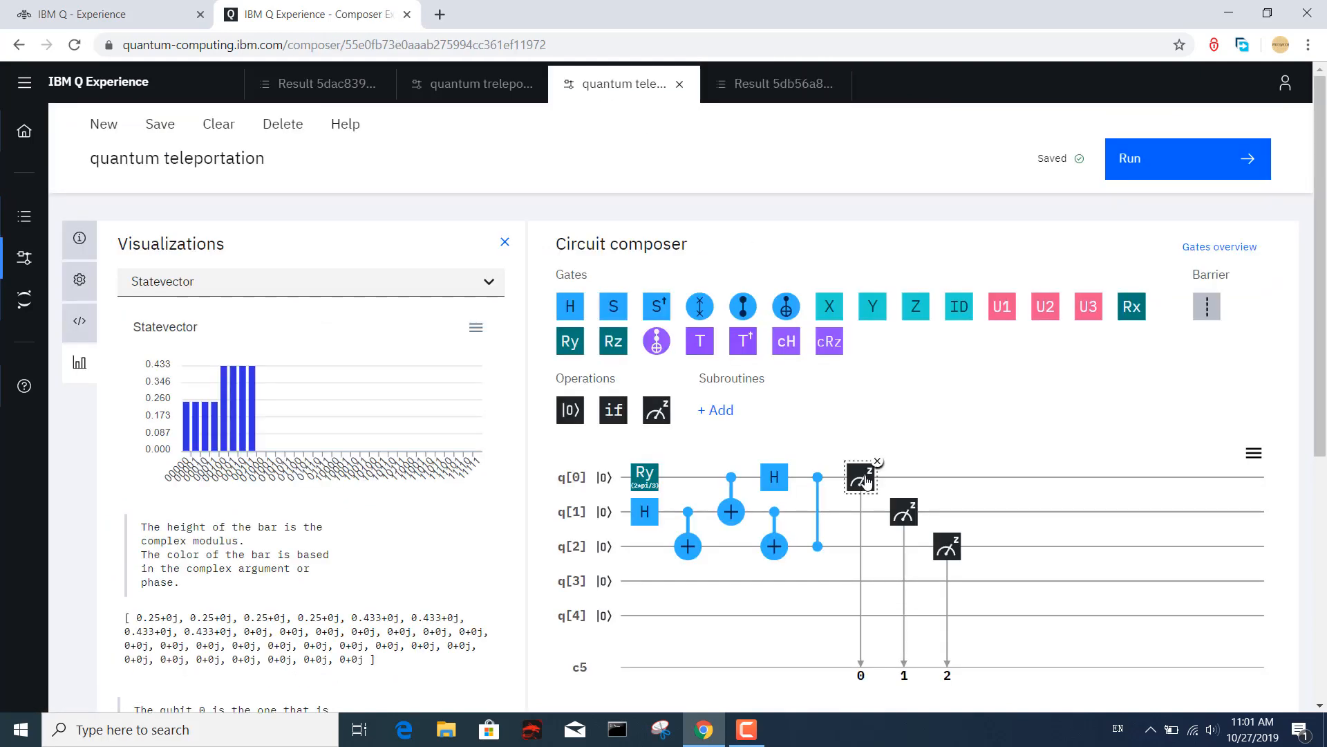
click(878, 461)
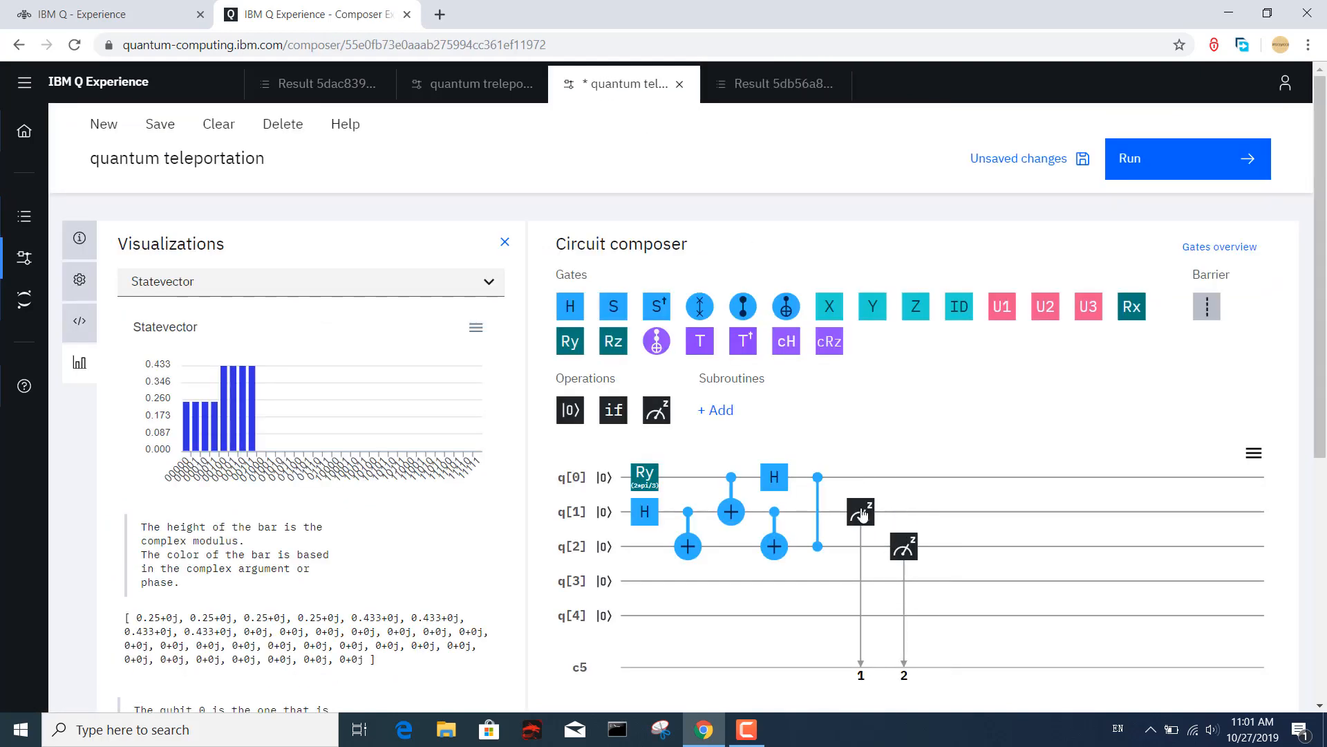
click(878, 497)
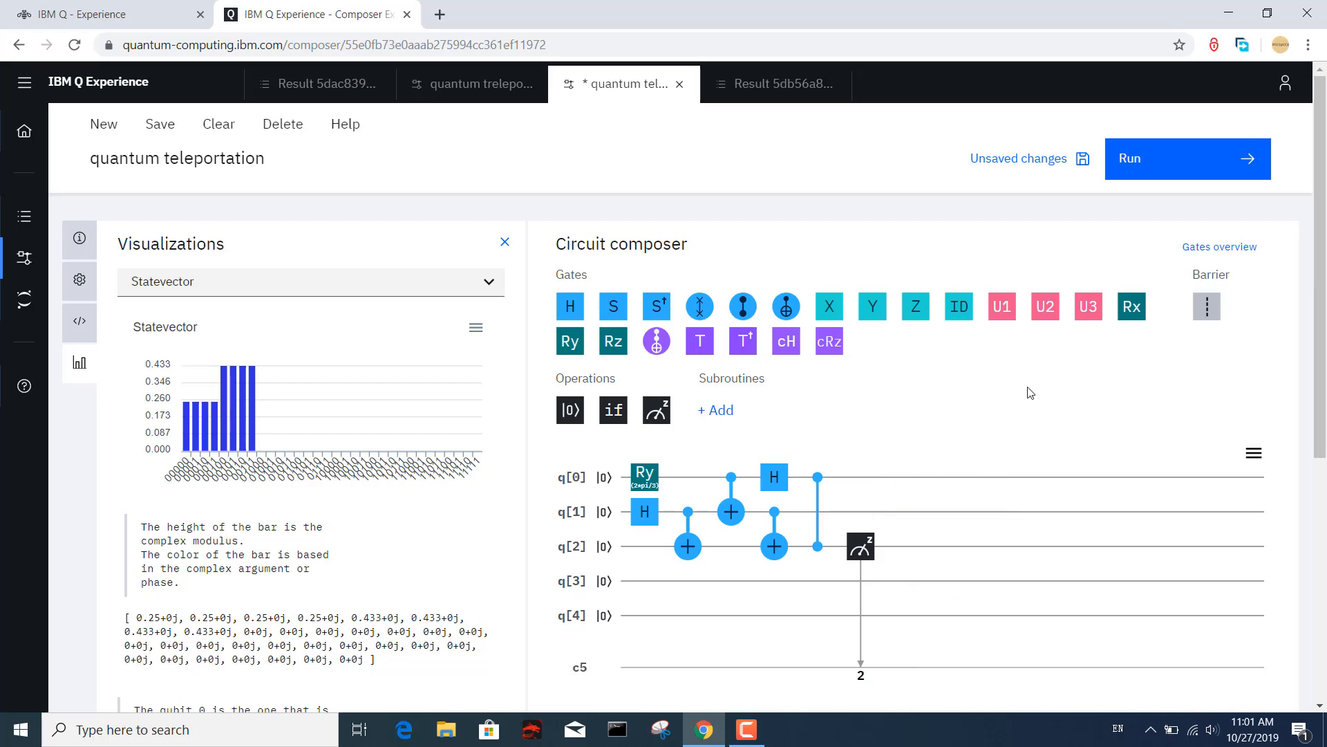
click(1145, 170)
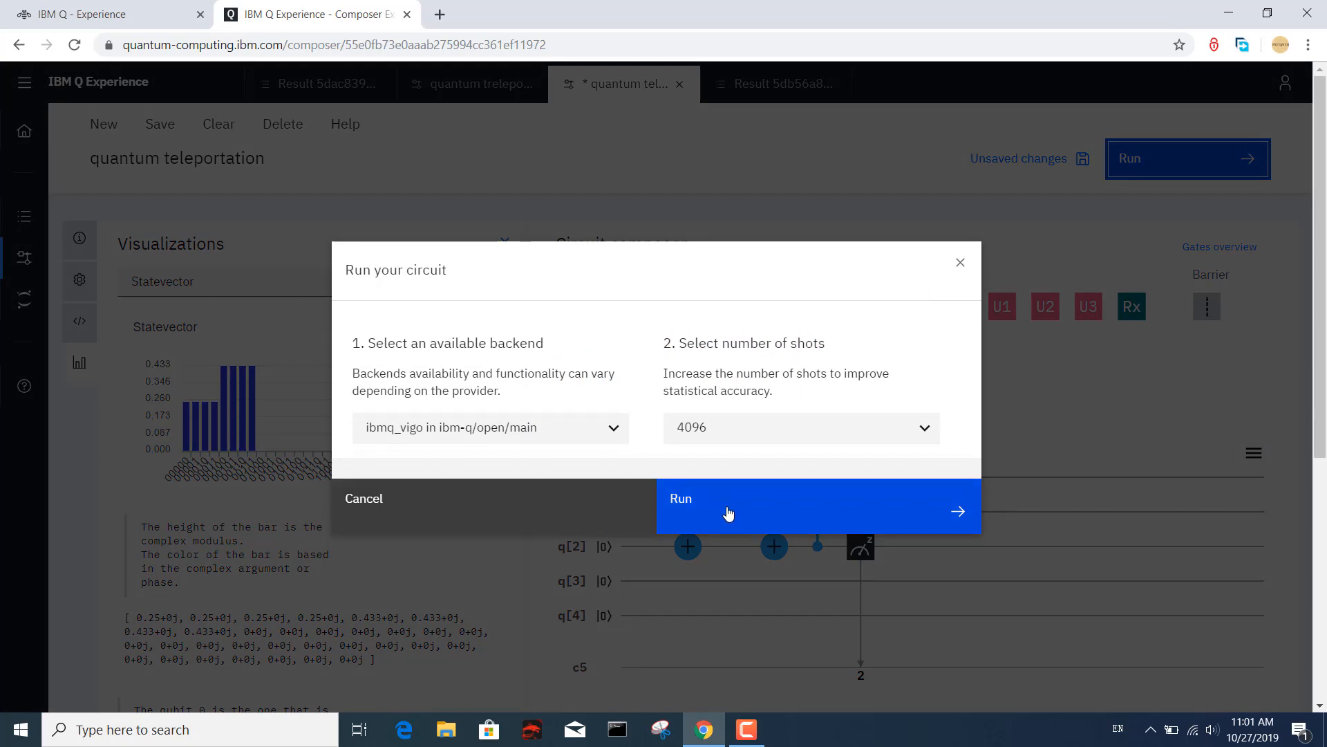
click(728, 511)
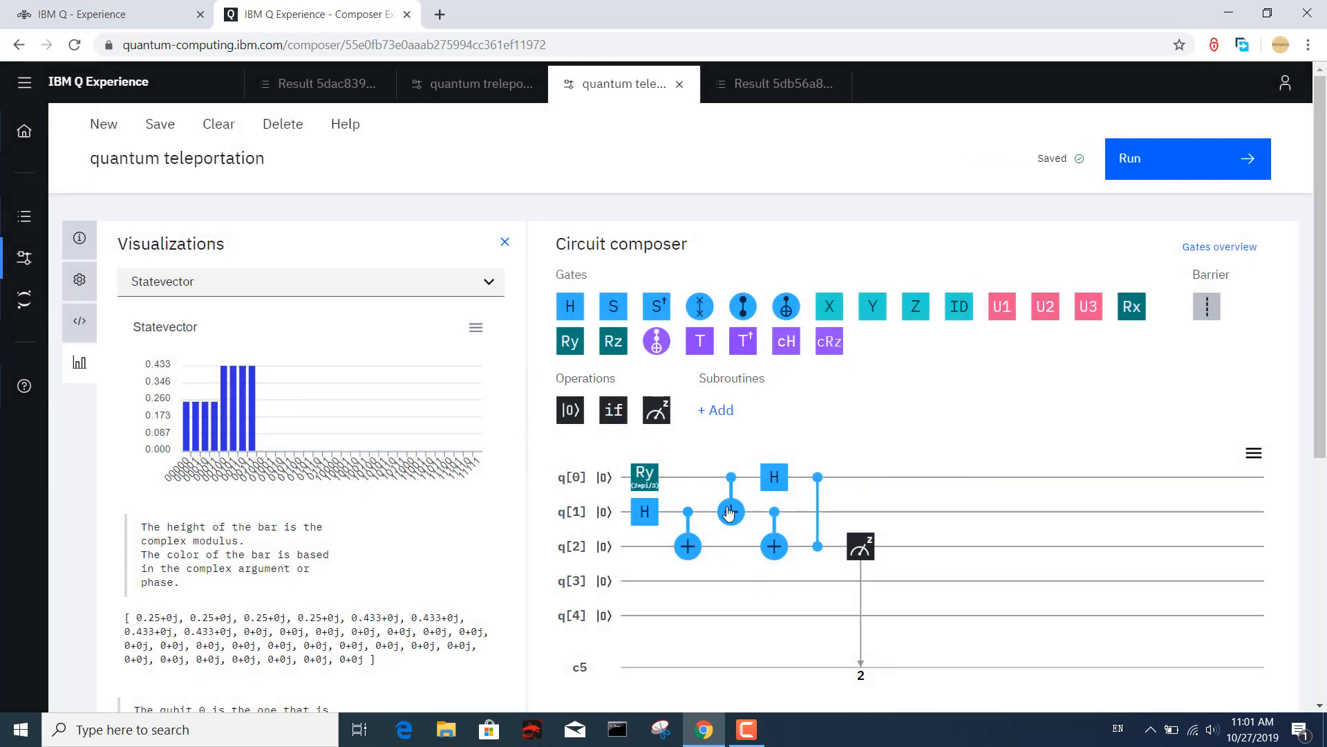
- Refresh the results lists, open the run that measures only q[2] and examine the probabilities of states 00000 and 00100
click(25, 216)
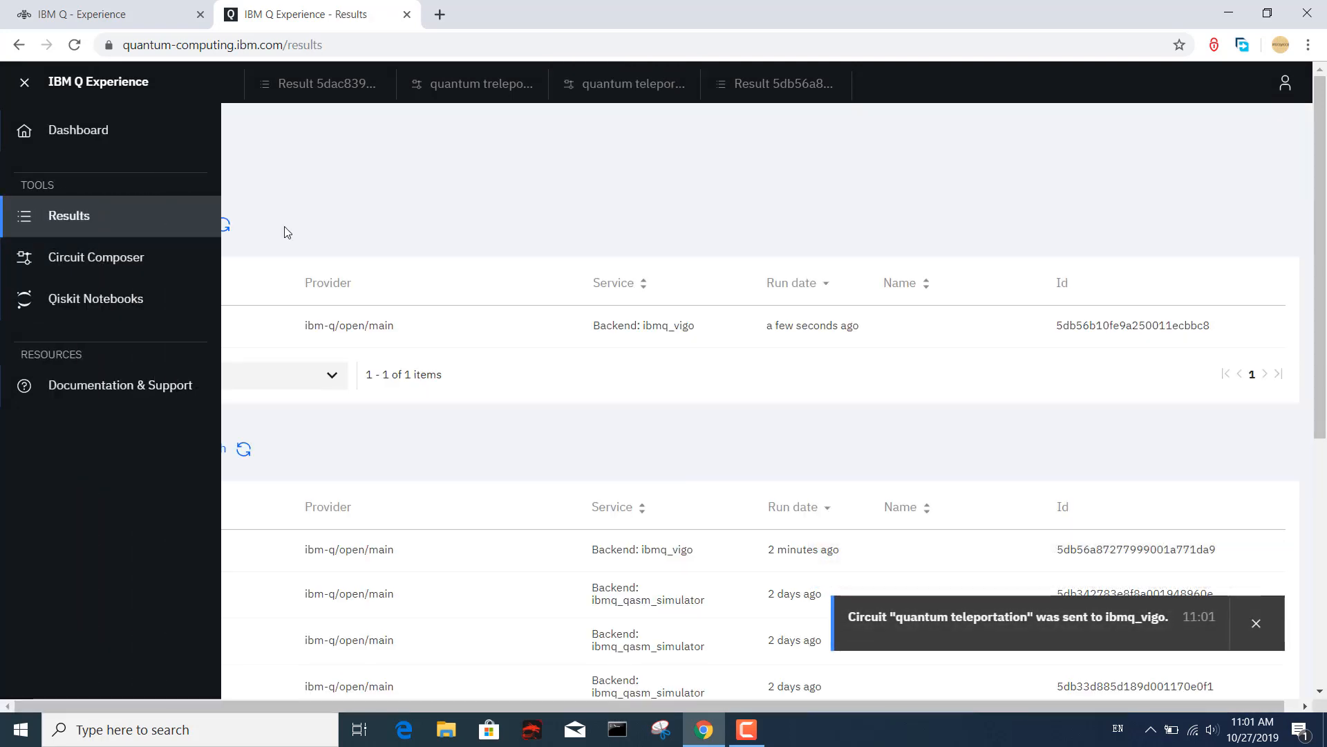
click(224, 225)
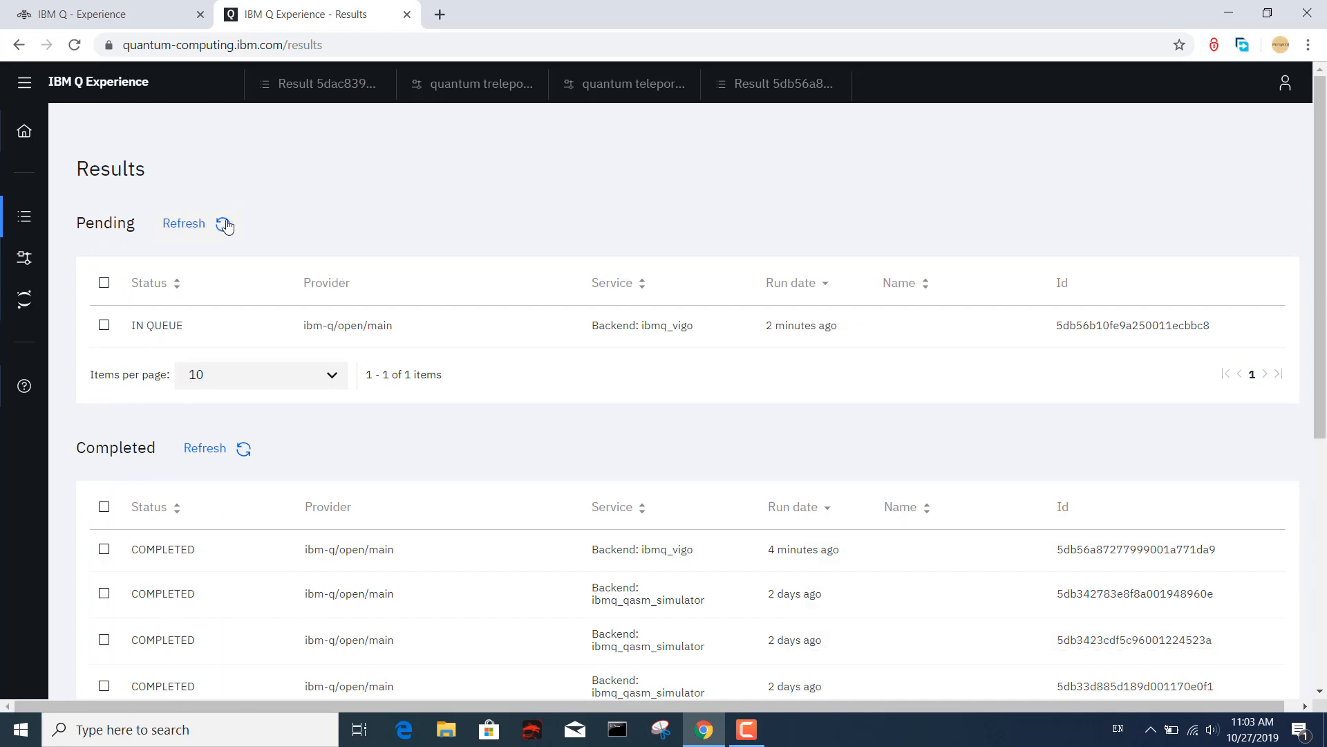
click(224, 225)
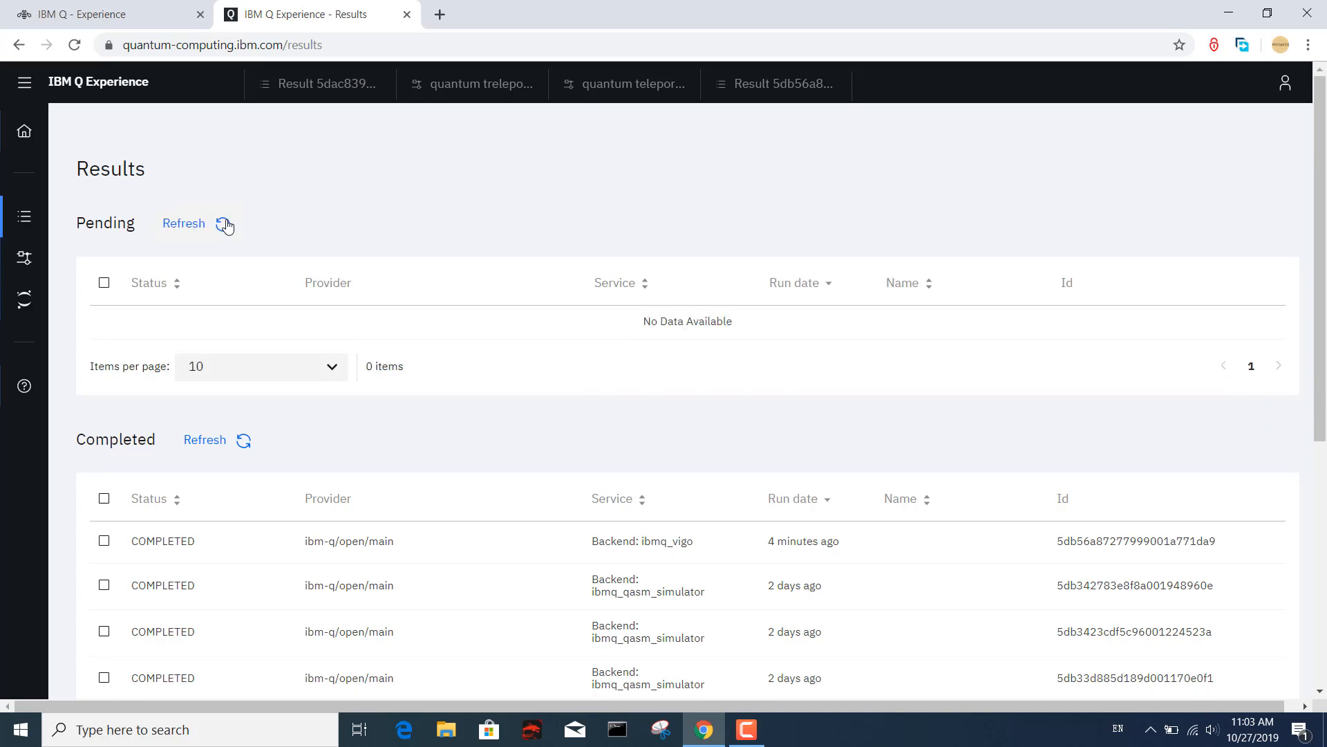
click(216, 440)
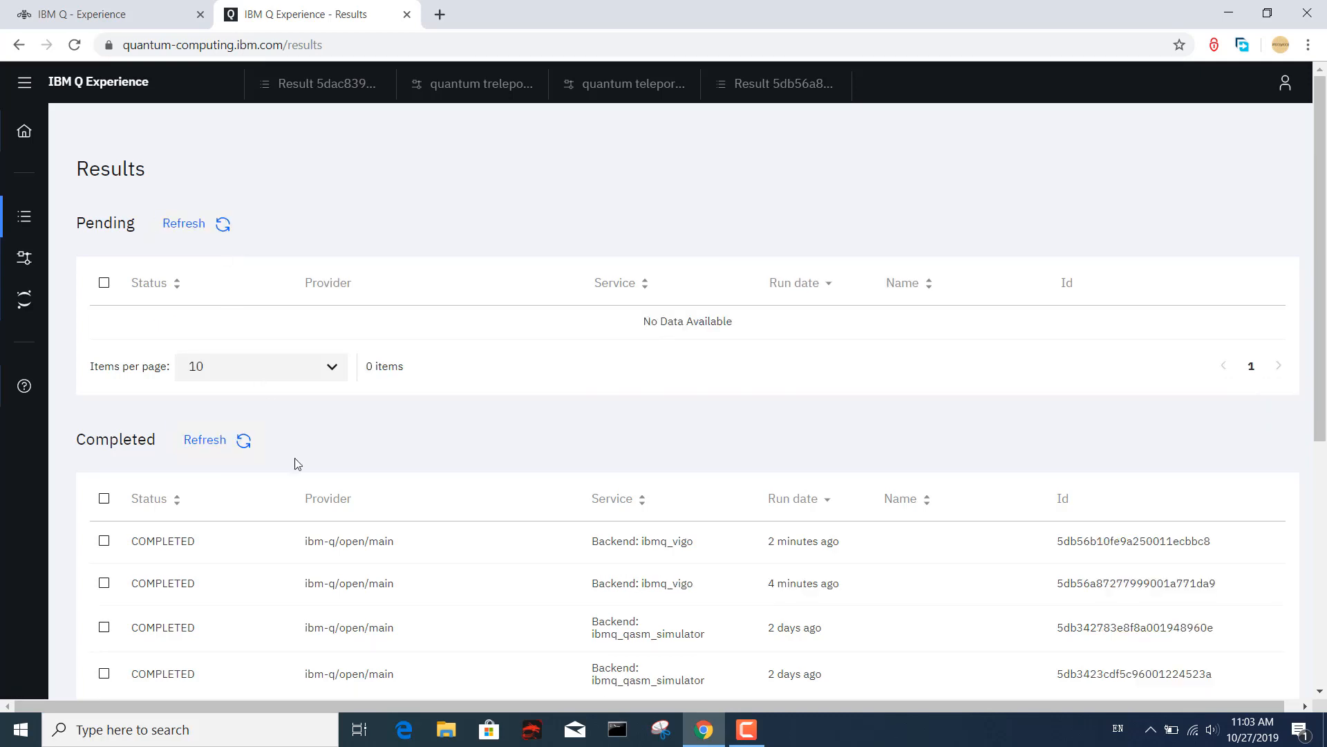
click(730, 544)
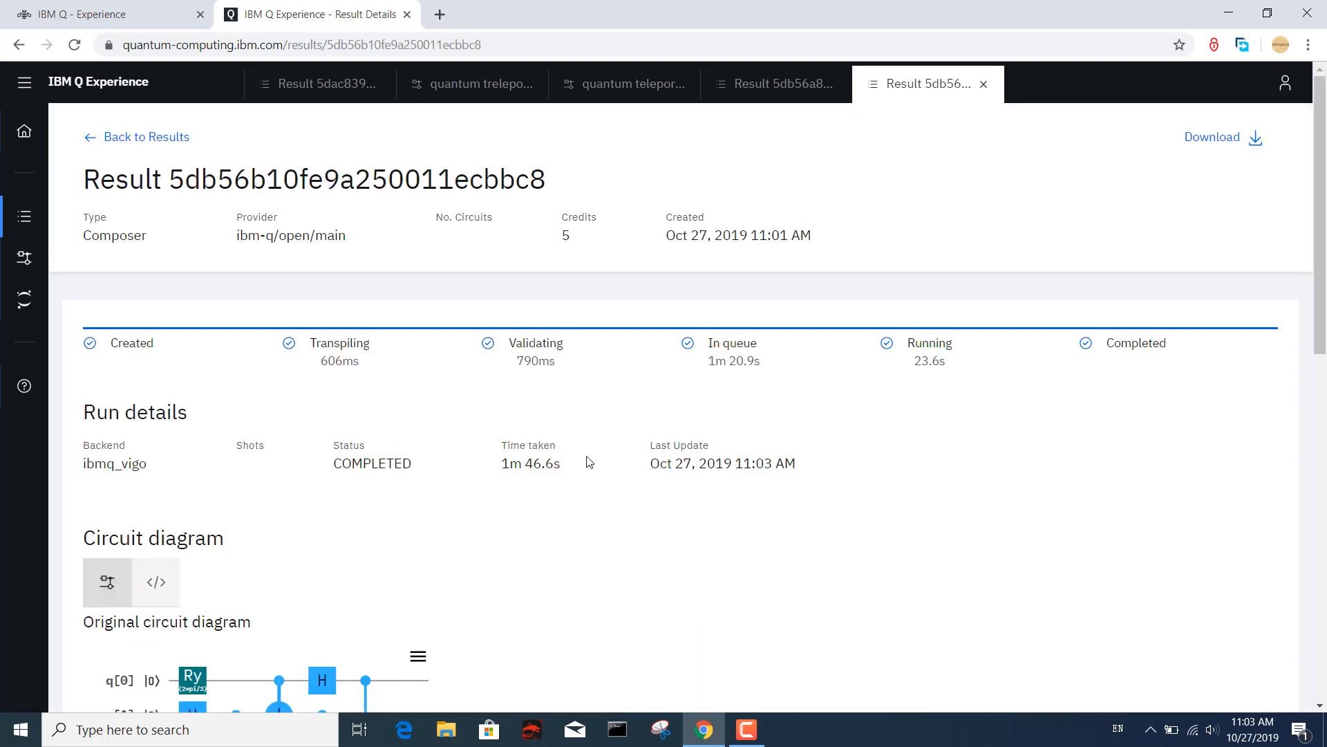
scroll(594, 453, down, 7)
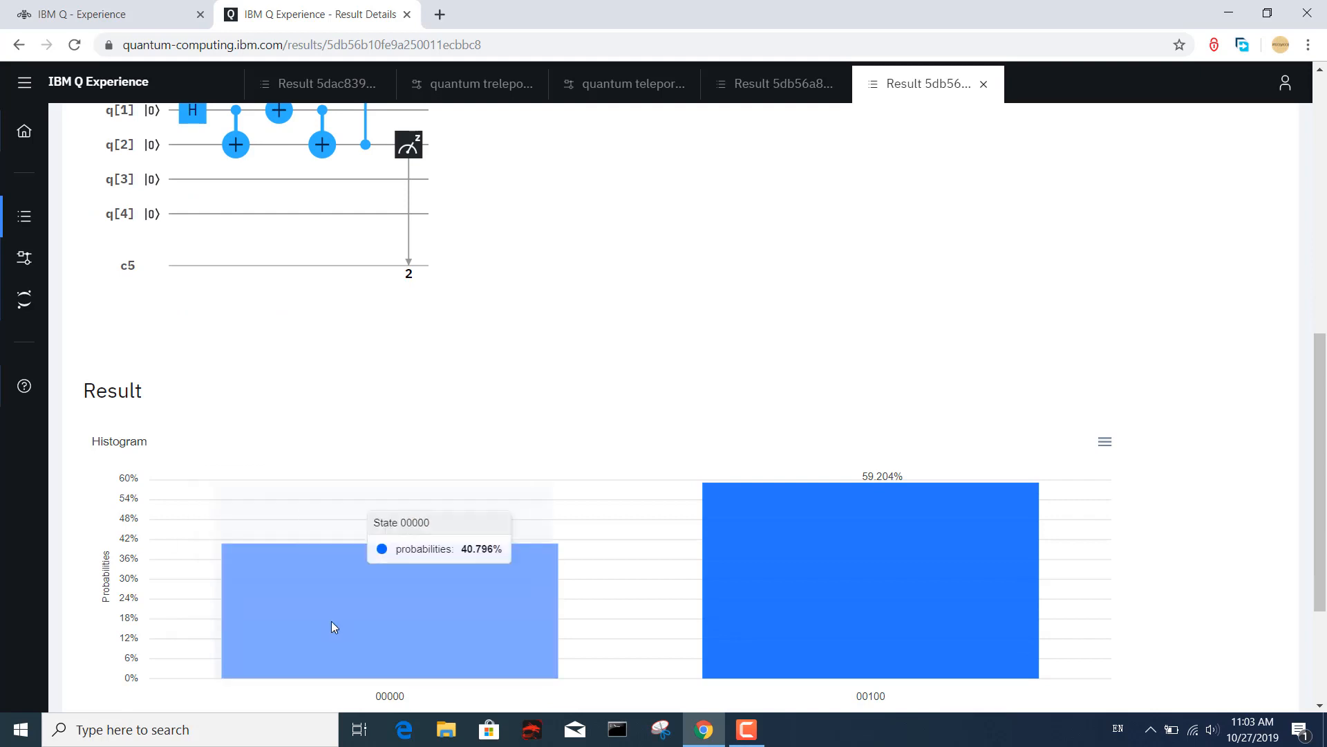
mouse_move(408, 591)
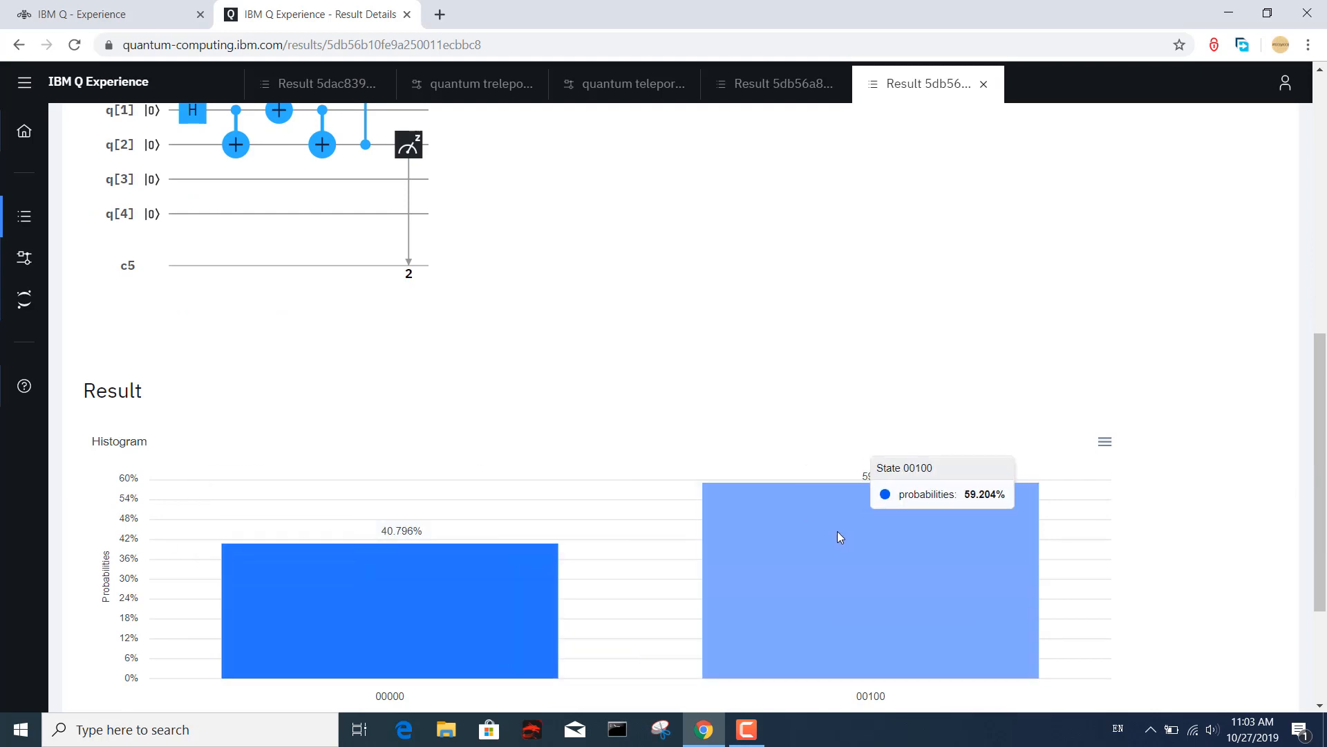
mouse_move(917, 553)
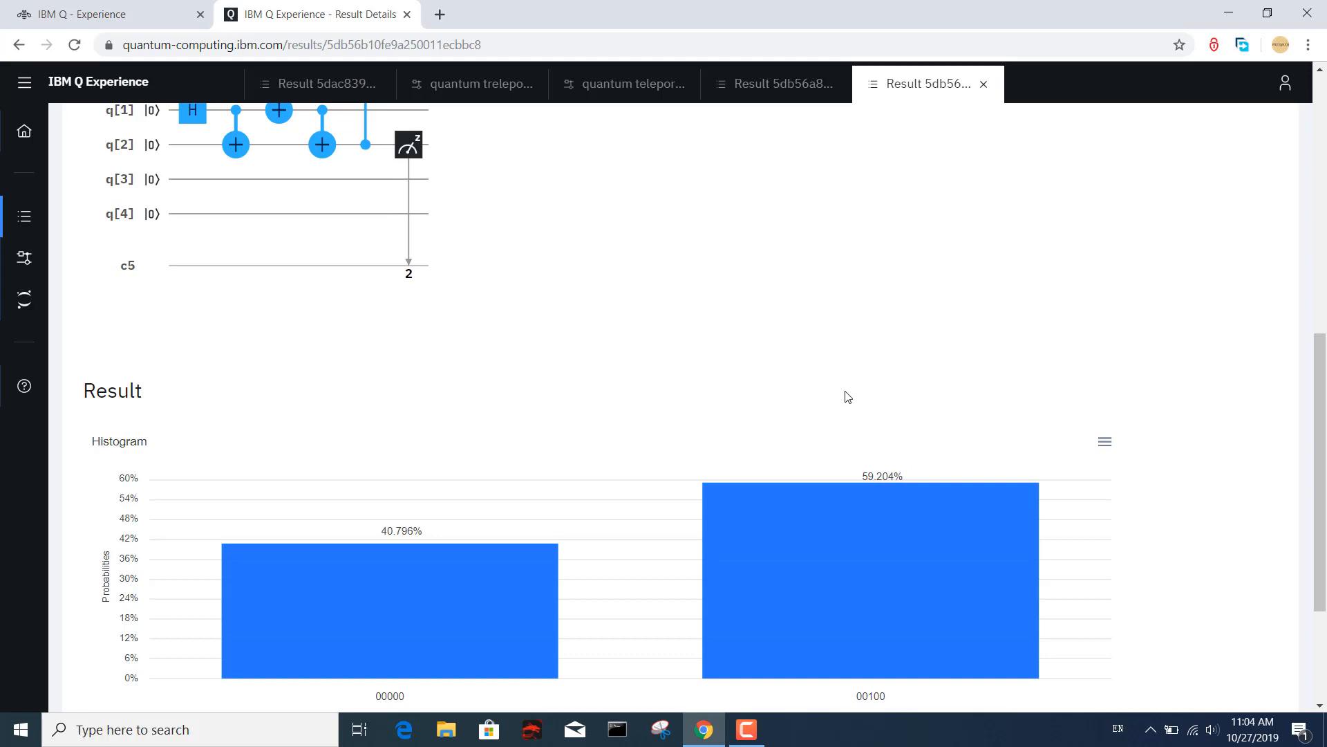
scroll(848, 397, up, 3)
scroll(856, 401, down, 3)
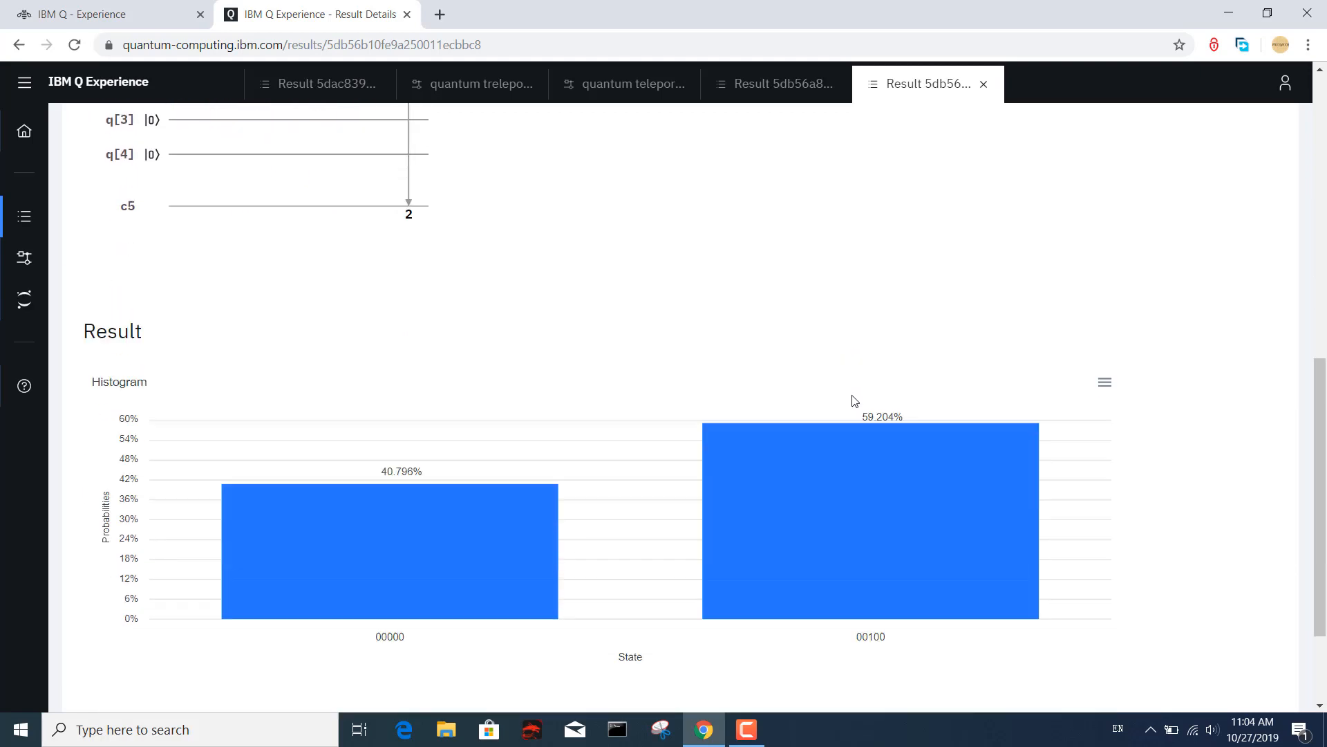
scroll(855, 401, up, 8)
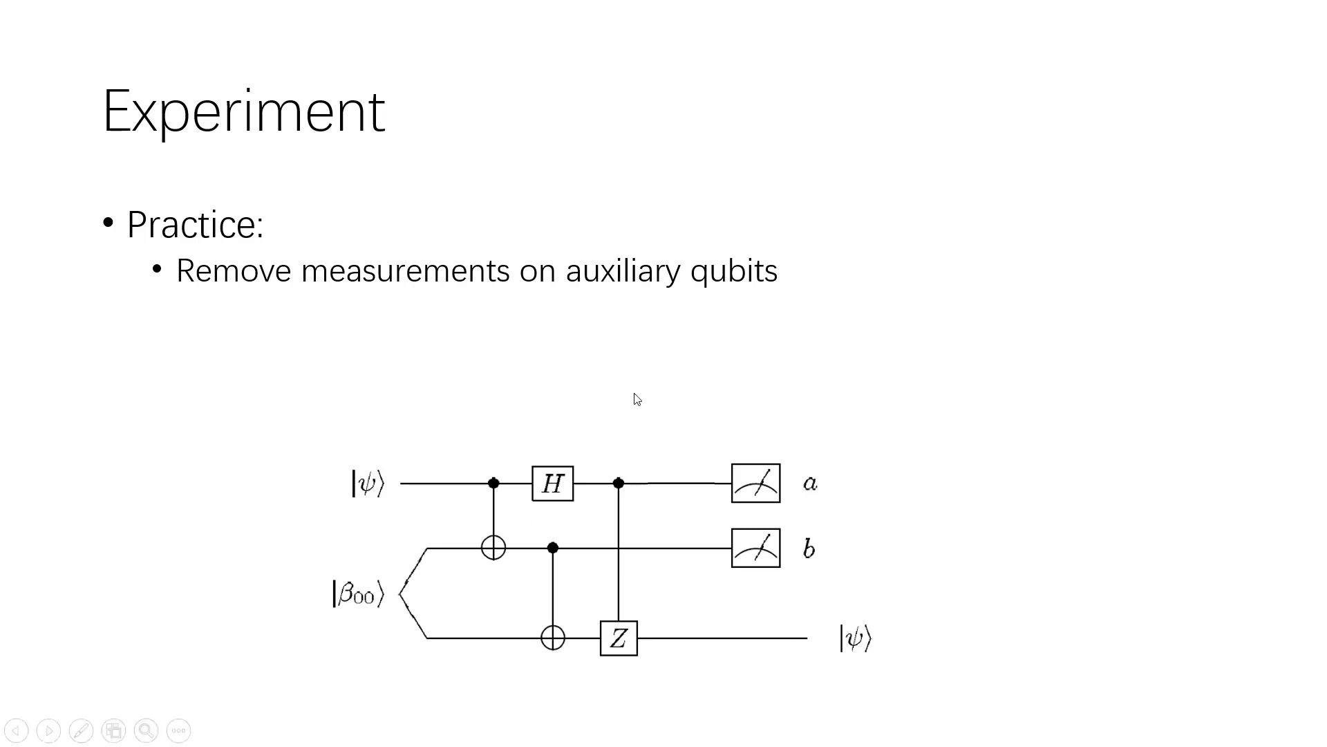
click(934, 386)
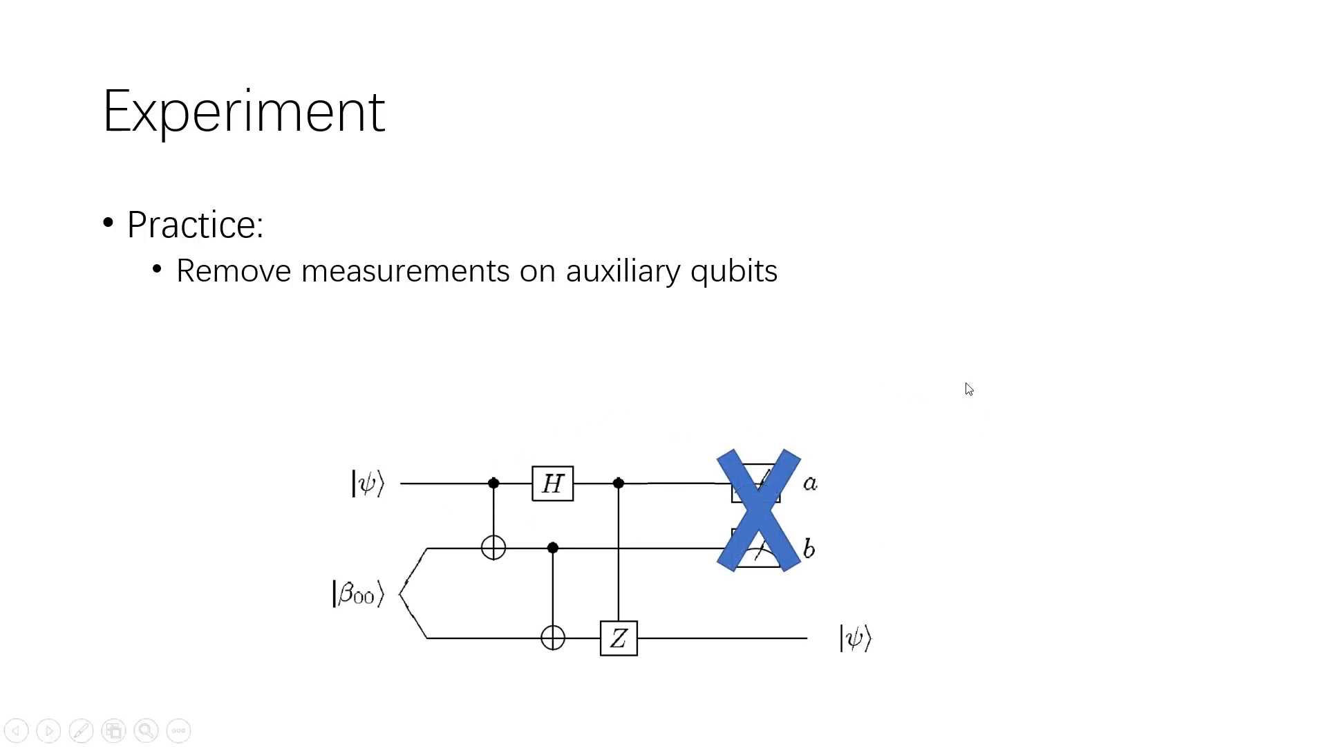
click(1046, 371)
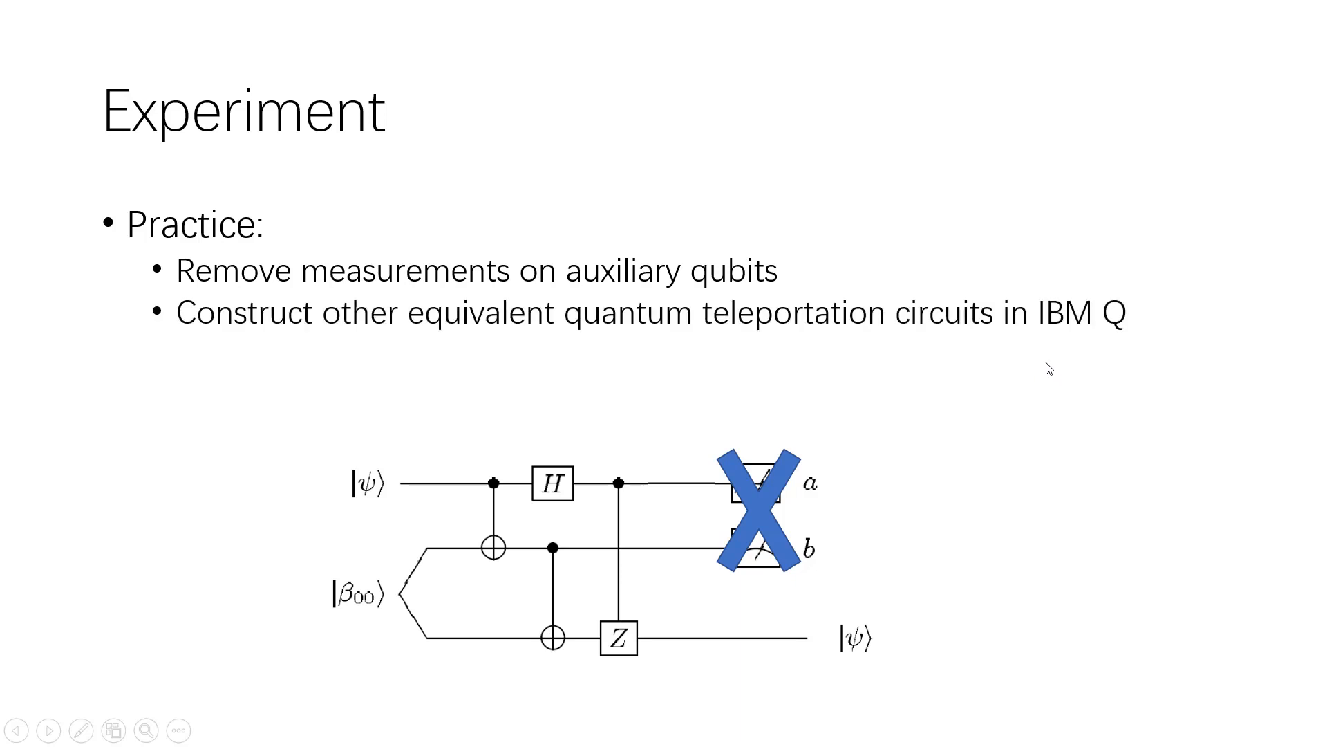